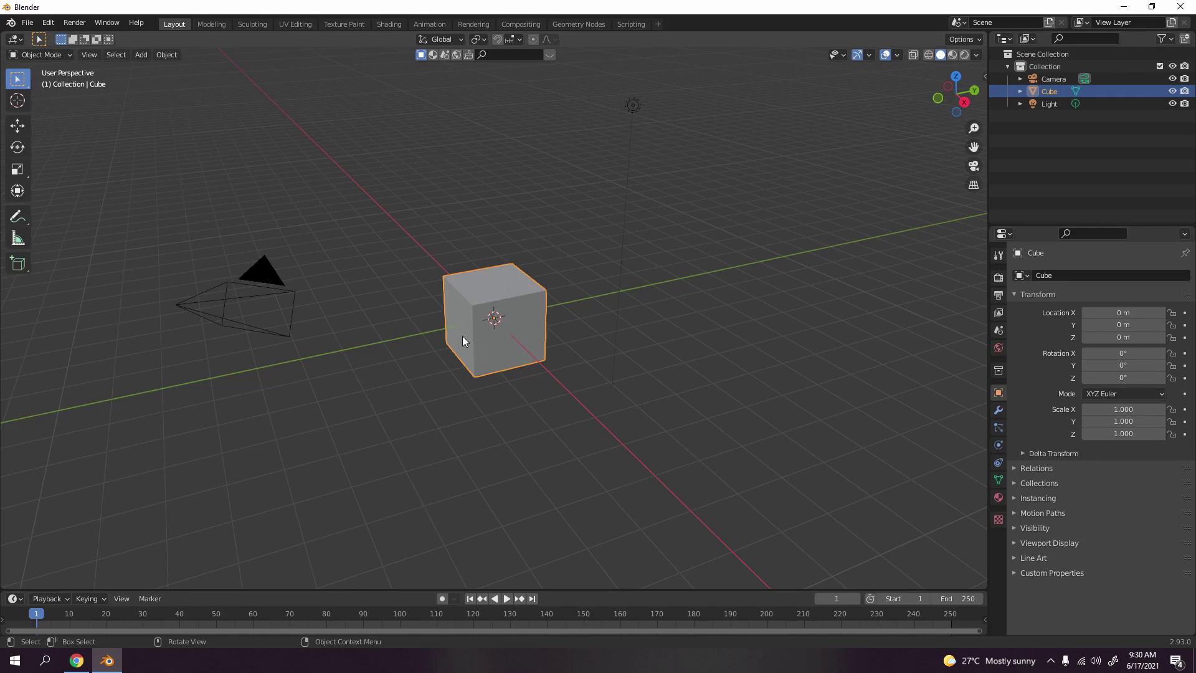
Delete the default cube
{"action": "left_click", "coordinate": [790, 310]}
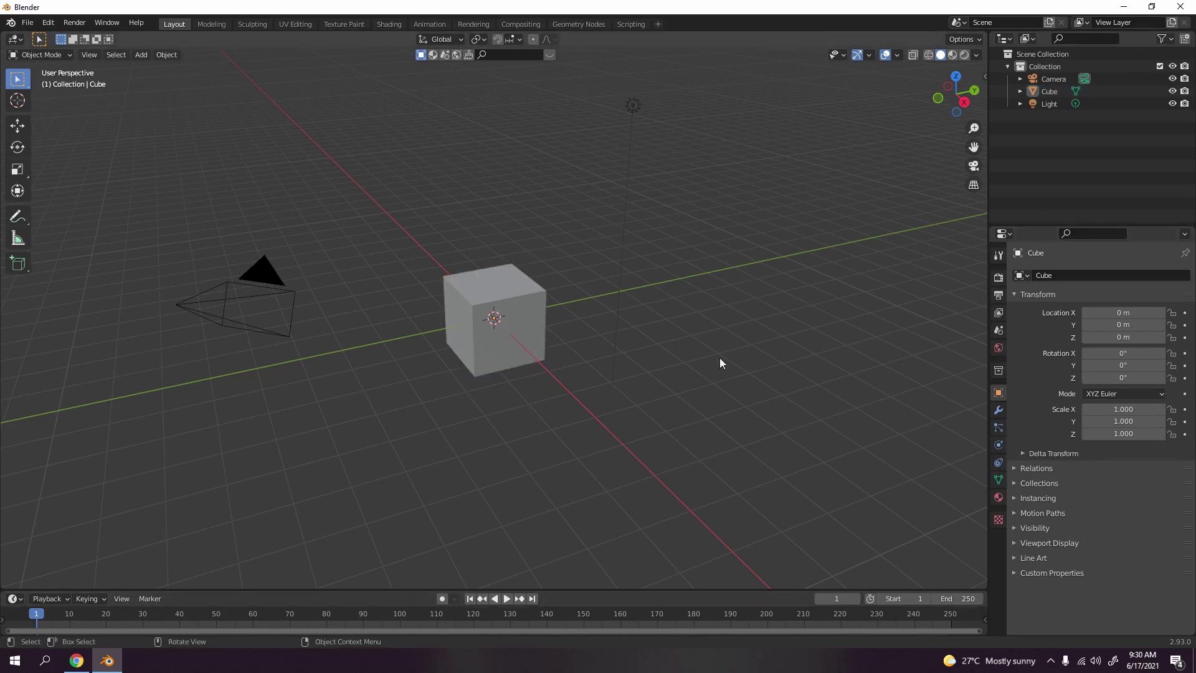
{"action": "left_click", "coordinate": [521, 340]}
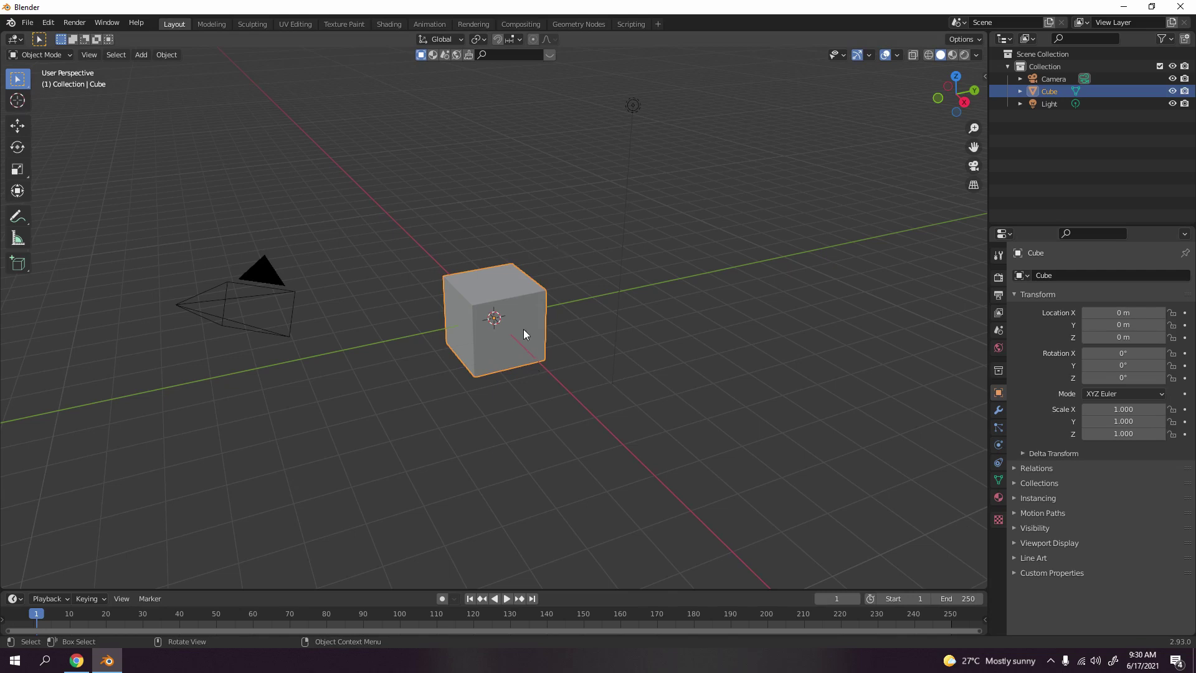
{"action": "key", "text": "Delete"}
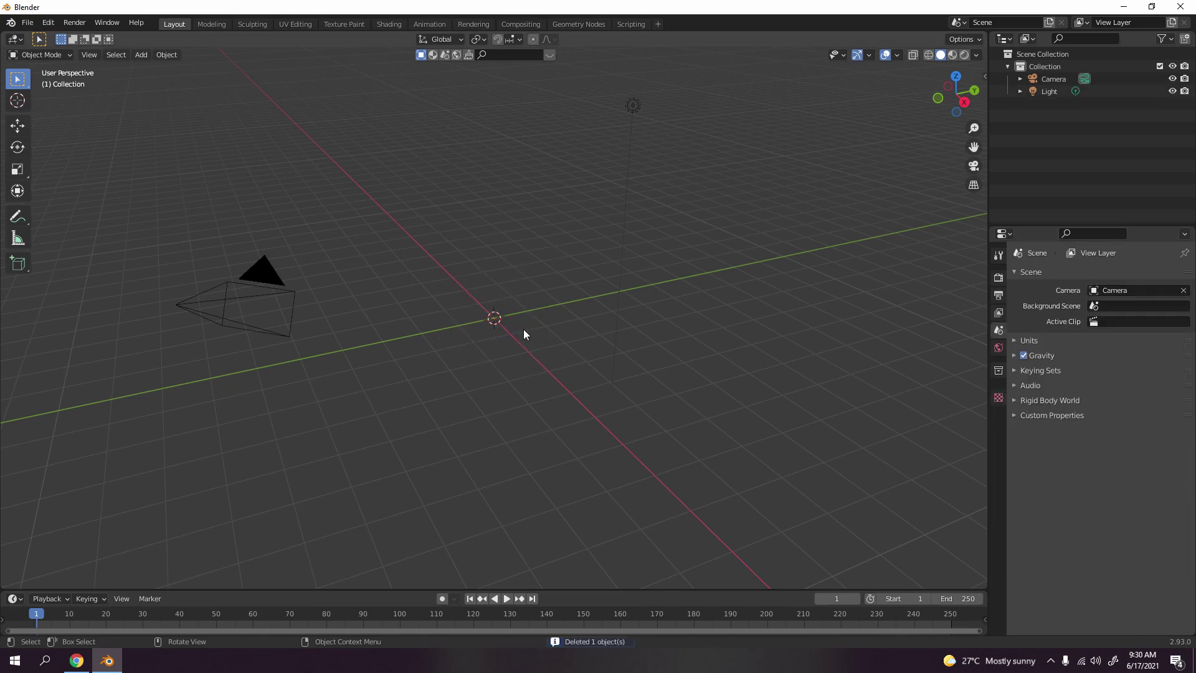
Add a plane mesh at the scene origin
{"action": "key", "text": "shift+a"}
{"action": "mouse_move", "coordinate": [523, 329]}
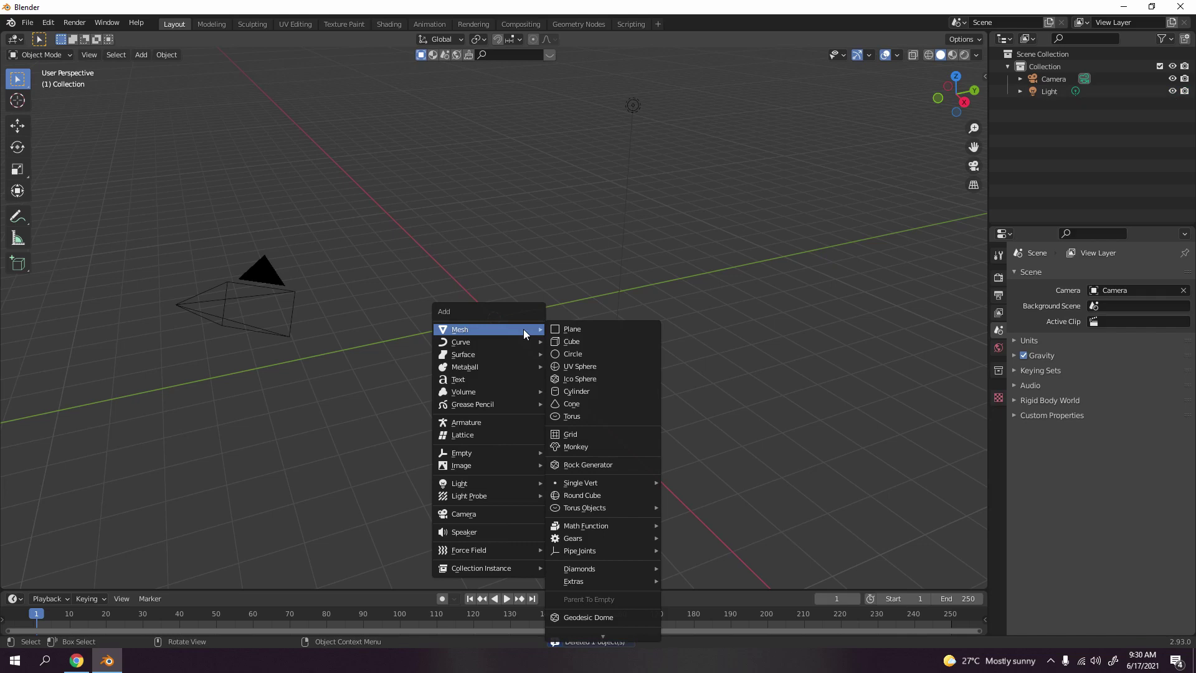
{"action": "left_click", "coordinate": [568, 329]}
{"action": "scroll", "coordinate": [540, 240], "scroll_direction": "up", "scroll_amount": 7}
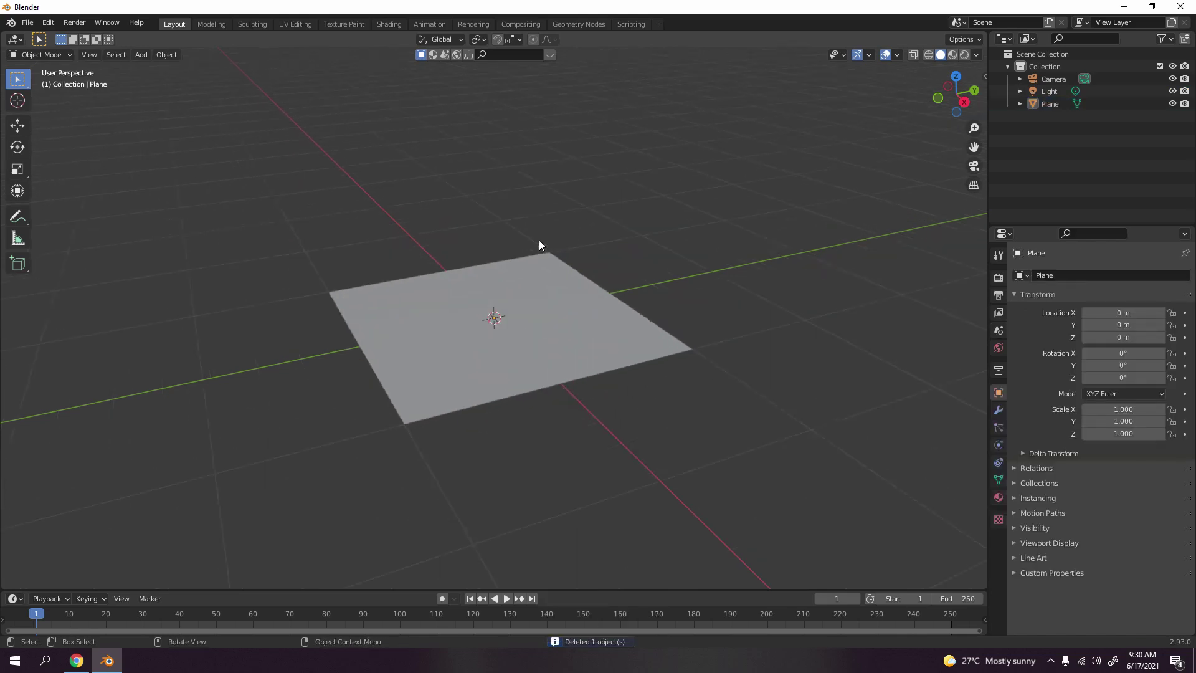
{"action": "scroll", "coordinate": [539, 245], "scroll_direction": "up", "scroll_amount": 2}
{"action": "middle_click_drag", "start_coordinate": [540, 245], "coordinate": [510, 294]}
{"action": "scroll", "coordinate": [564, 305], "scroll_direction": "down", "scroll_amount": 3}
In the Shading workspace, create a new material for the plane
{"action": "left_click", "coordinate": [395, 25]}
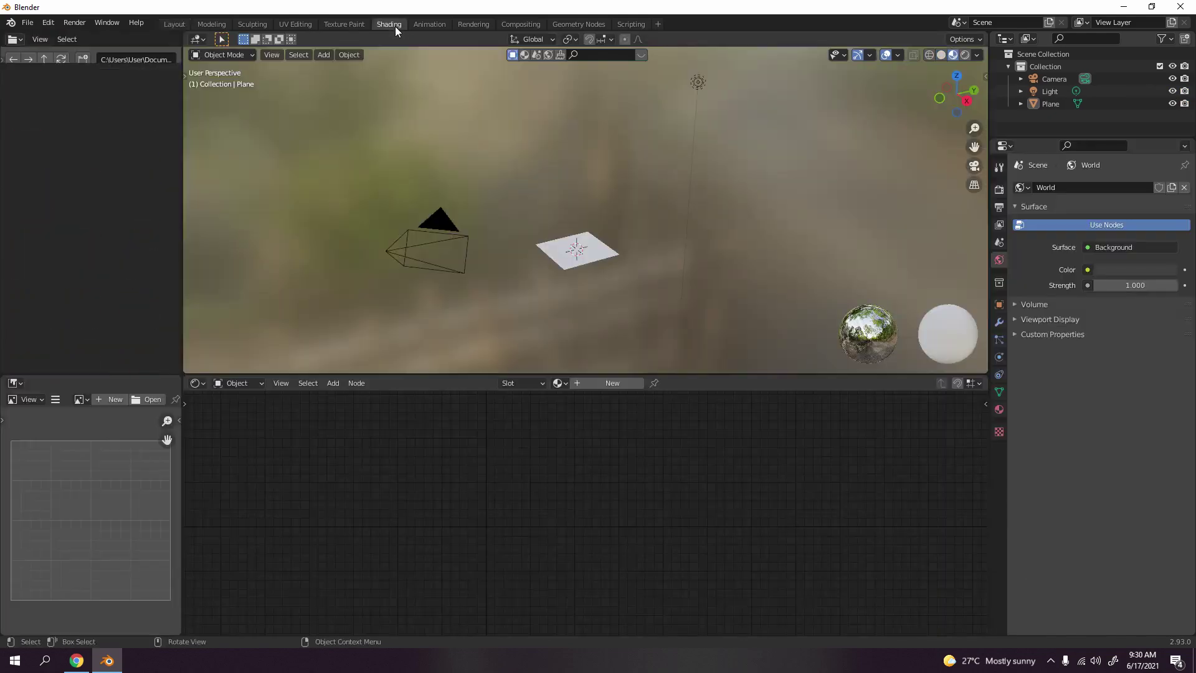
{"action": "left_click", "coordinate": [599, 385]}
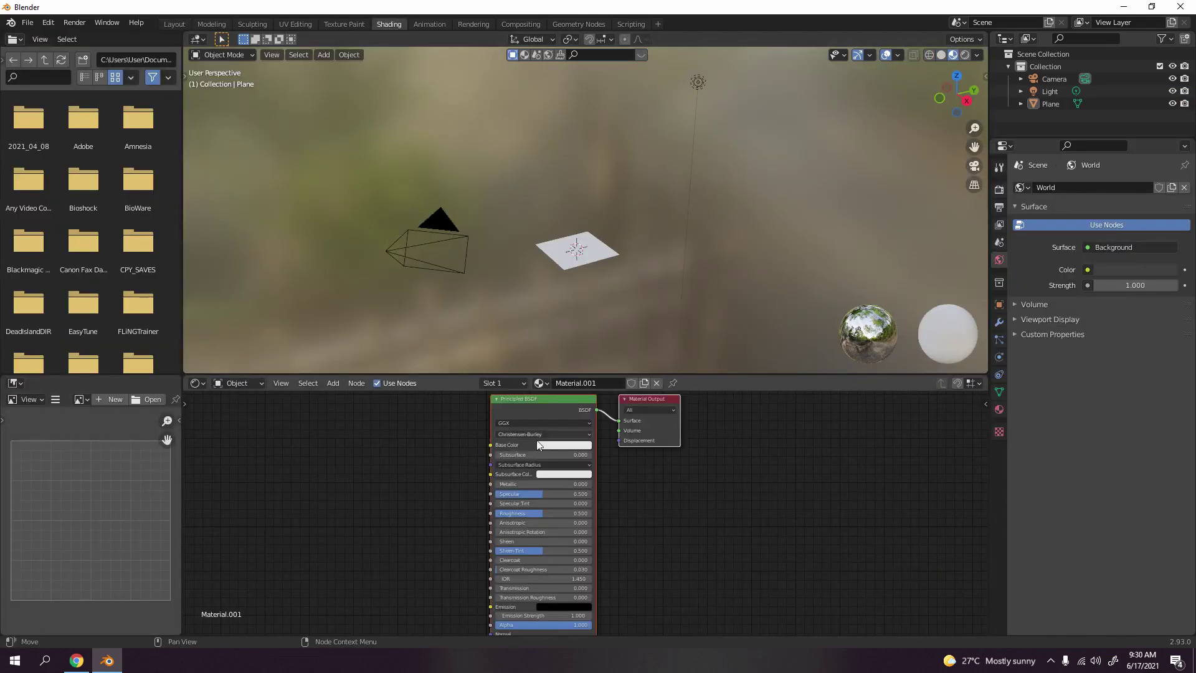
{"action": "middle_click_drag", "start_coordinate": [392, 461], "coordinate": [535, 462]}
{"action": "scroll", "coordinate": [679, 475], "scroll_direction": "down", "scroll_amount": 2}
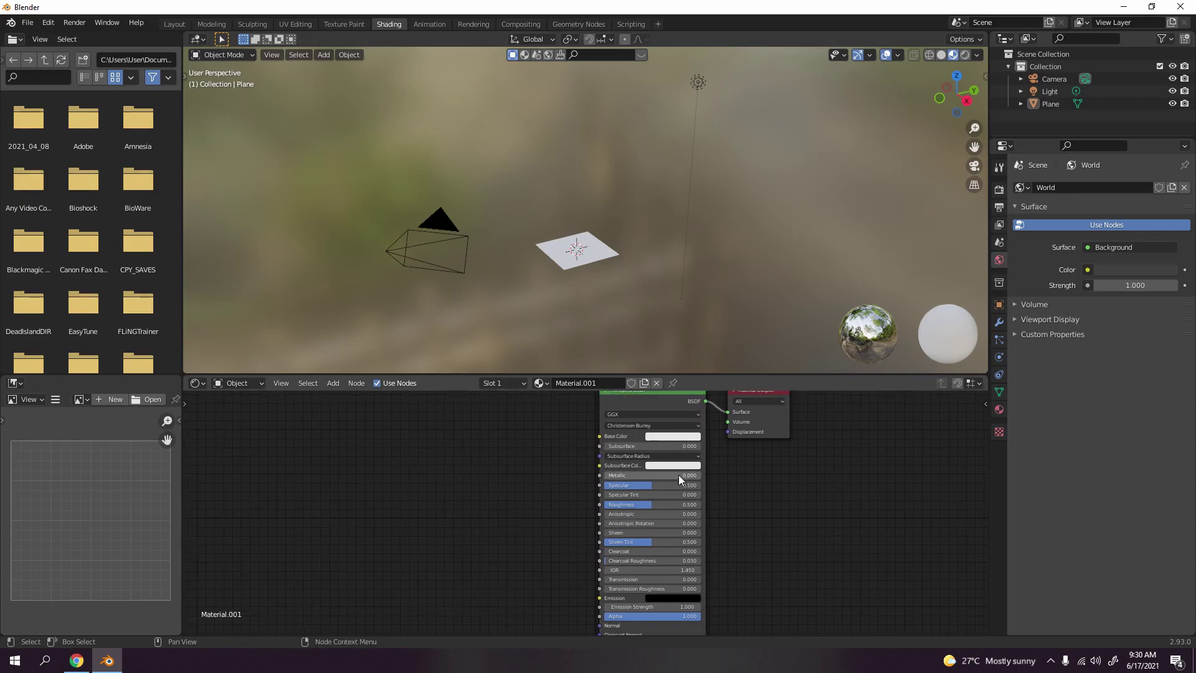
{"action": "scroll", "coordinate": [500, 467], "scroll_direction": "up", "scroll_amount": 1}
Add a Checker Texture node and connect its Color to the Principled BSDF Base Color
{"action": "key", "text": "shift+a"}
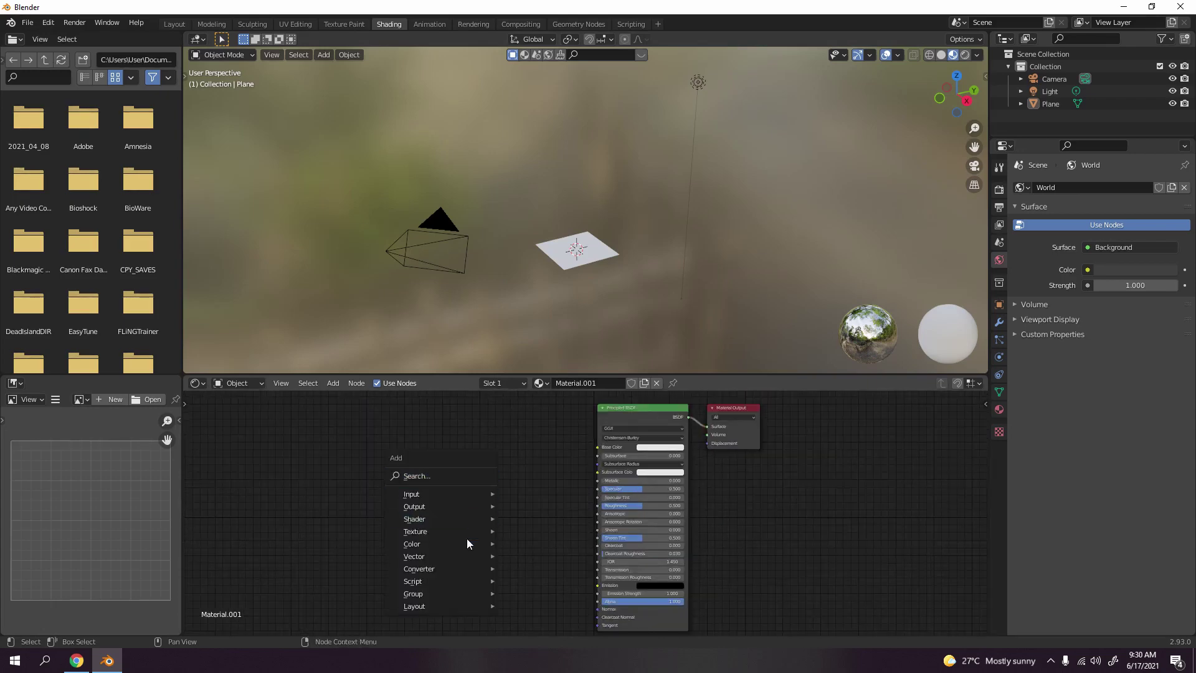
{"action": "mouse_move", "coordinate": [454, 533]}
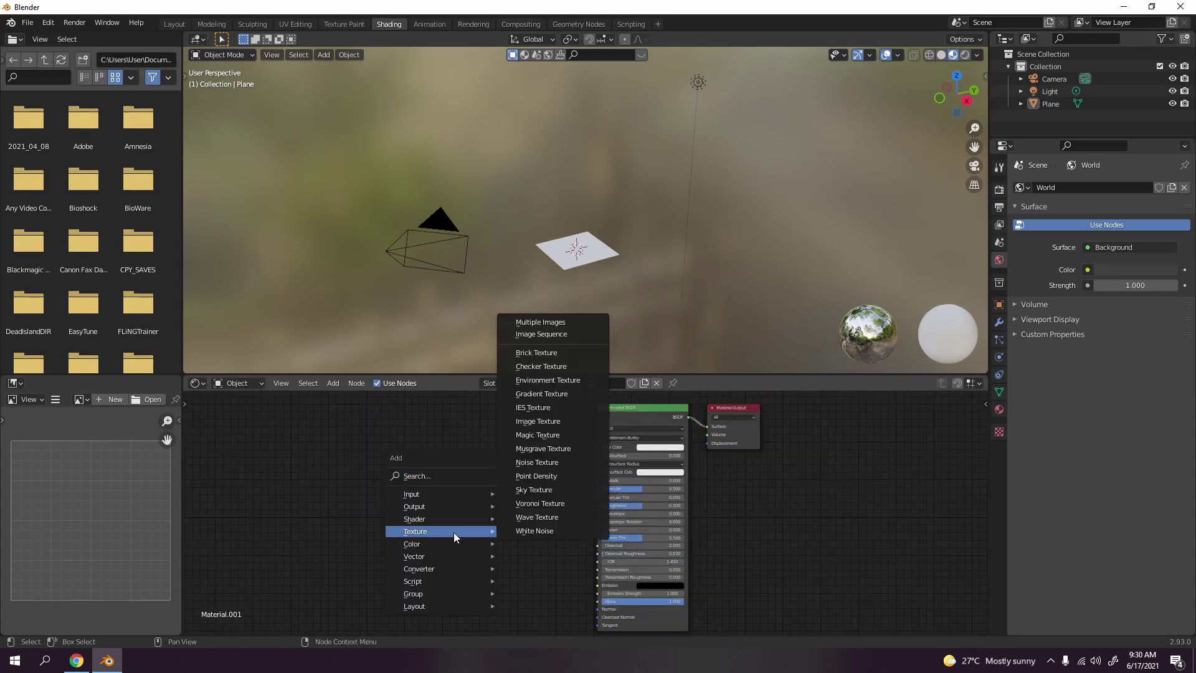
{"action": "left_click", "coordinate": [533, 365]}
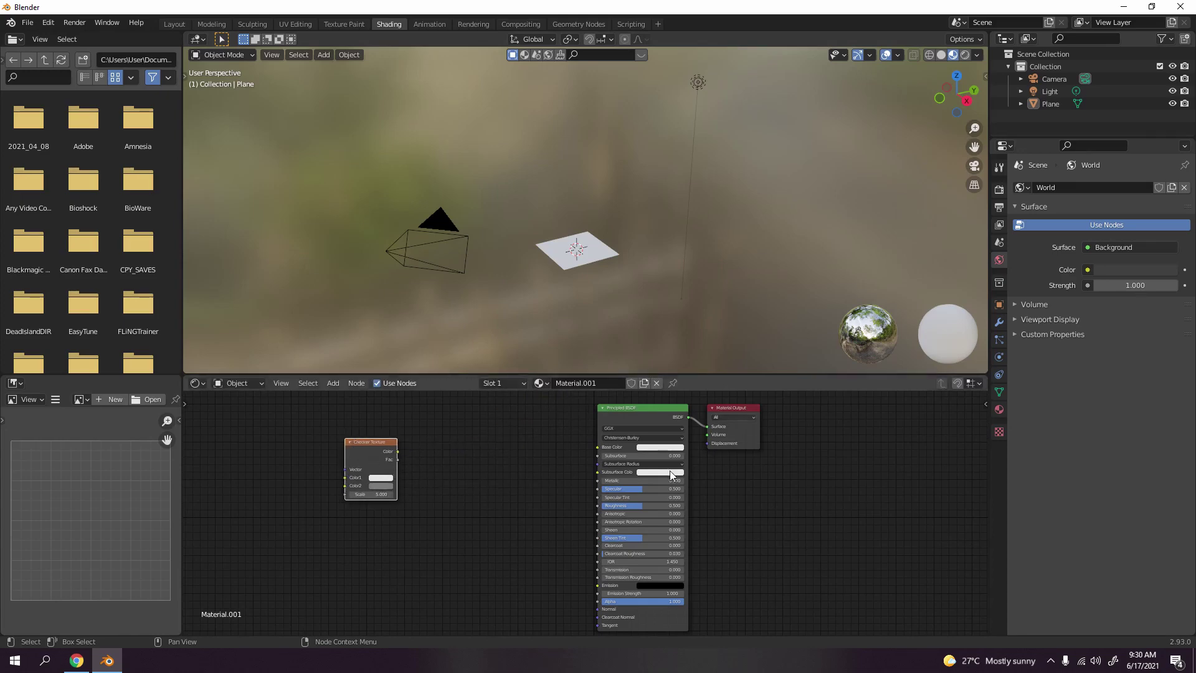
{"action": "key", "text": "g"}
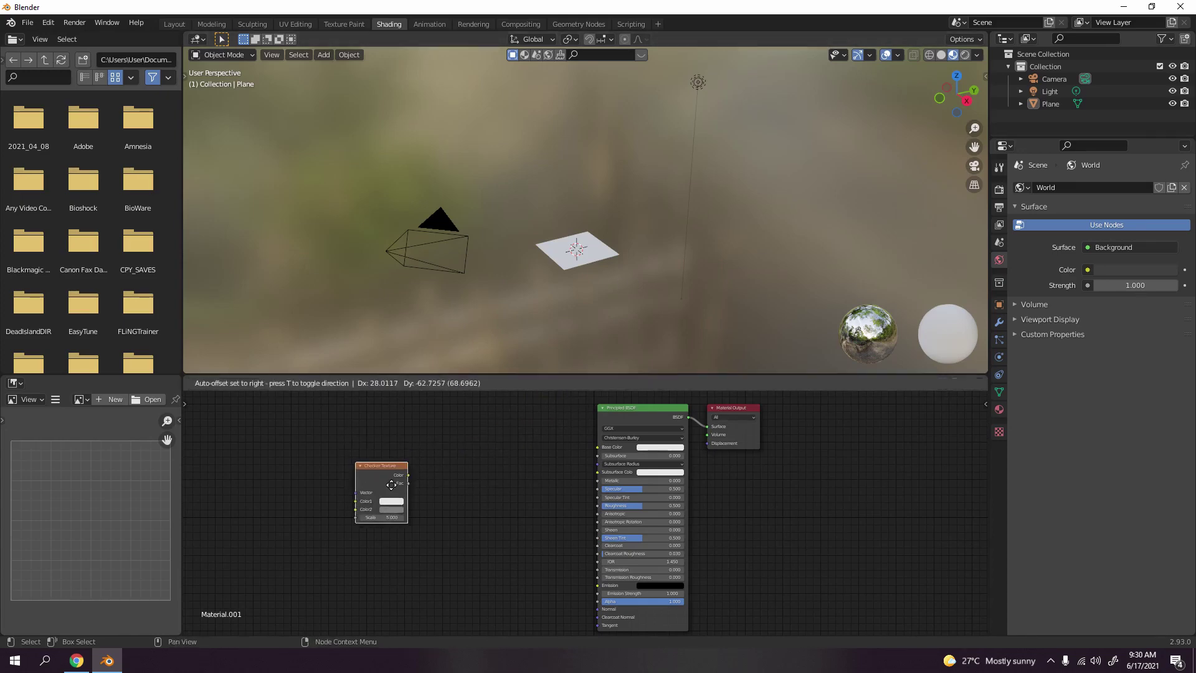
{"action": "left_click", "coordinate": [450, 505]}
{"action": "left_click_drag", "start_coordinate": [447, 502], "coordinate": [598, 446]}
Change the Checker Texture node's Scale from 5 to 8
{"action": "scroll", "coordinate": [582, 268], "scroll_direction": "up", "scroll_amount": 2}
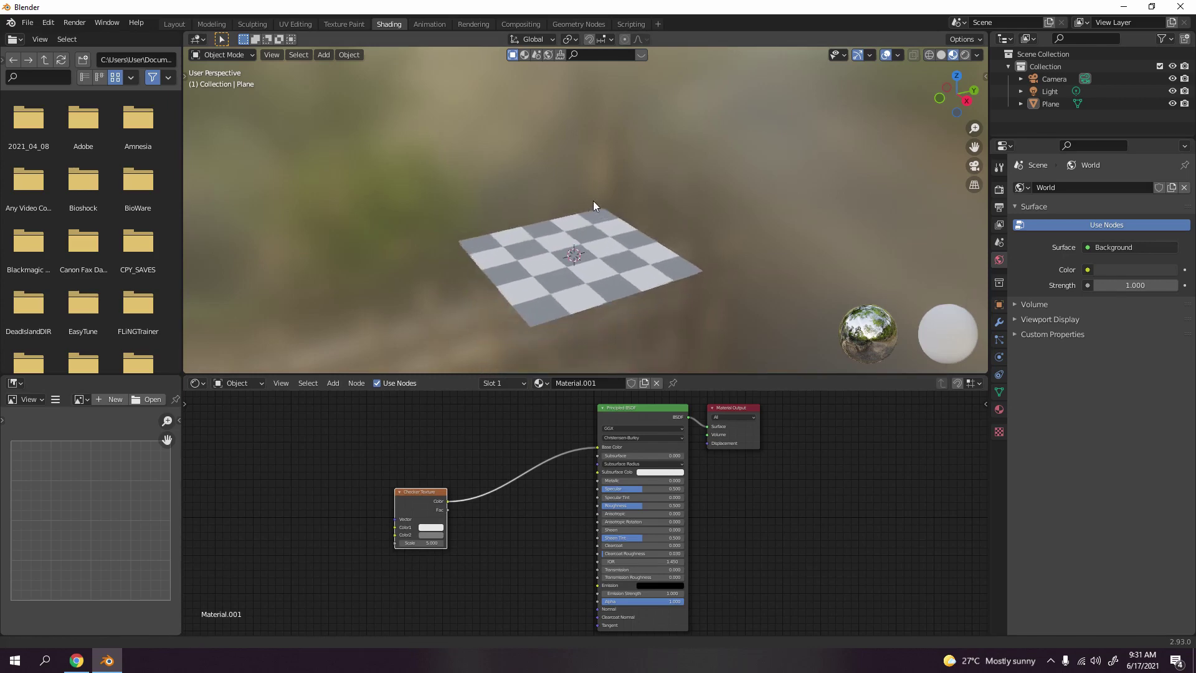
{"action": "scroll", "coordinate": [607, 252], "scroll_direction": "up", "scroll_amount": 2}
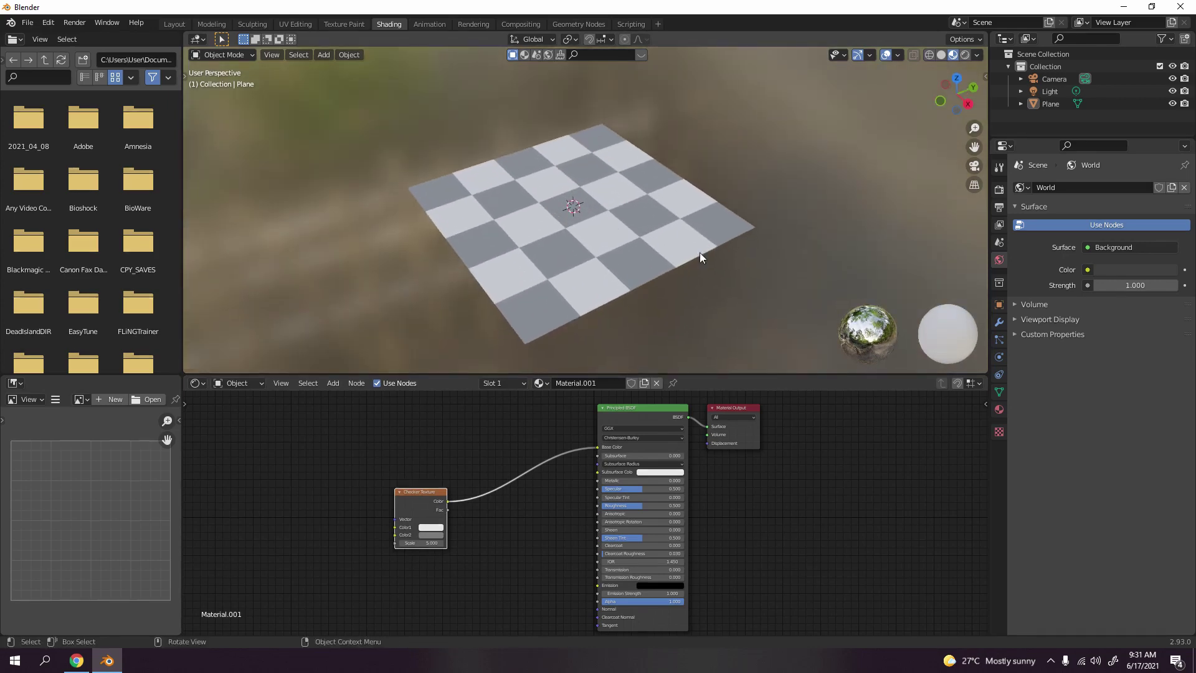
{"action": "middle_click_drag", "start_coordinate": [700, 252], "coordinate": [679, 262]}
{"action": "scroll", "coordinate": [647, 492], "scroll_direction": "up", "scroll_amount": 3}
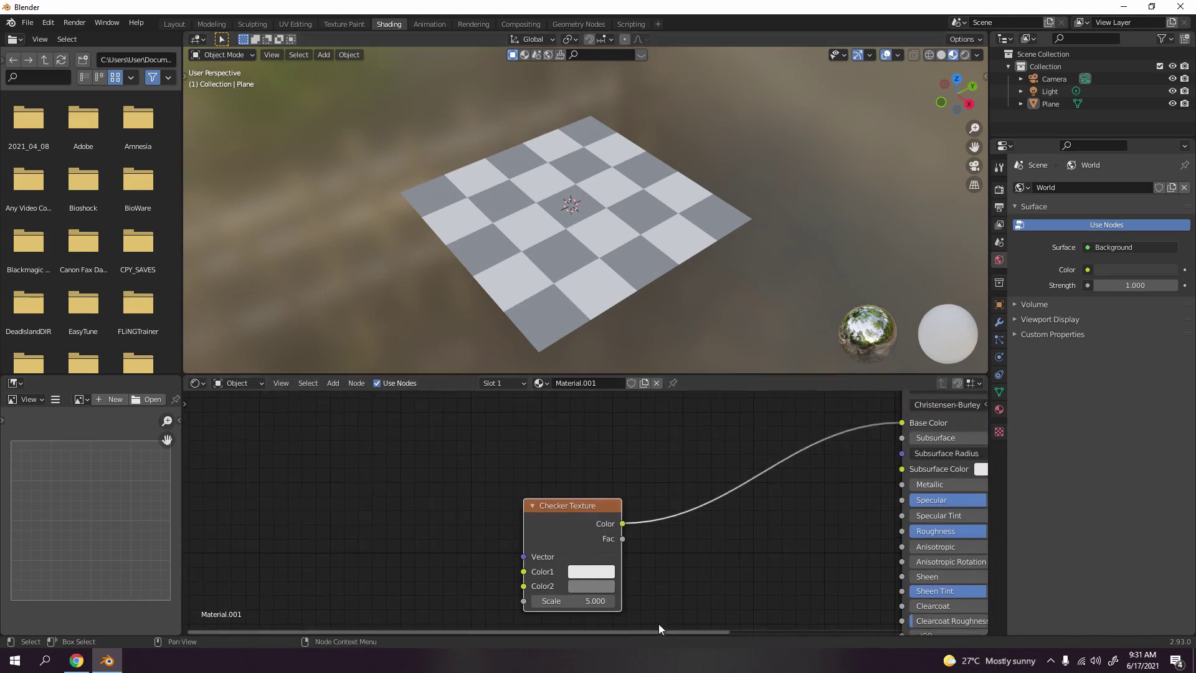
{"action": "left_click", "coordinate": [592, 602]}
{"action": "type", "text": "5.0"}
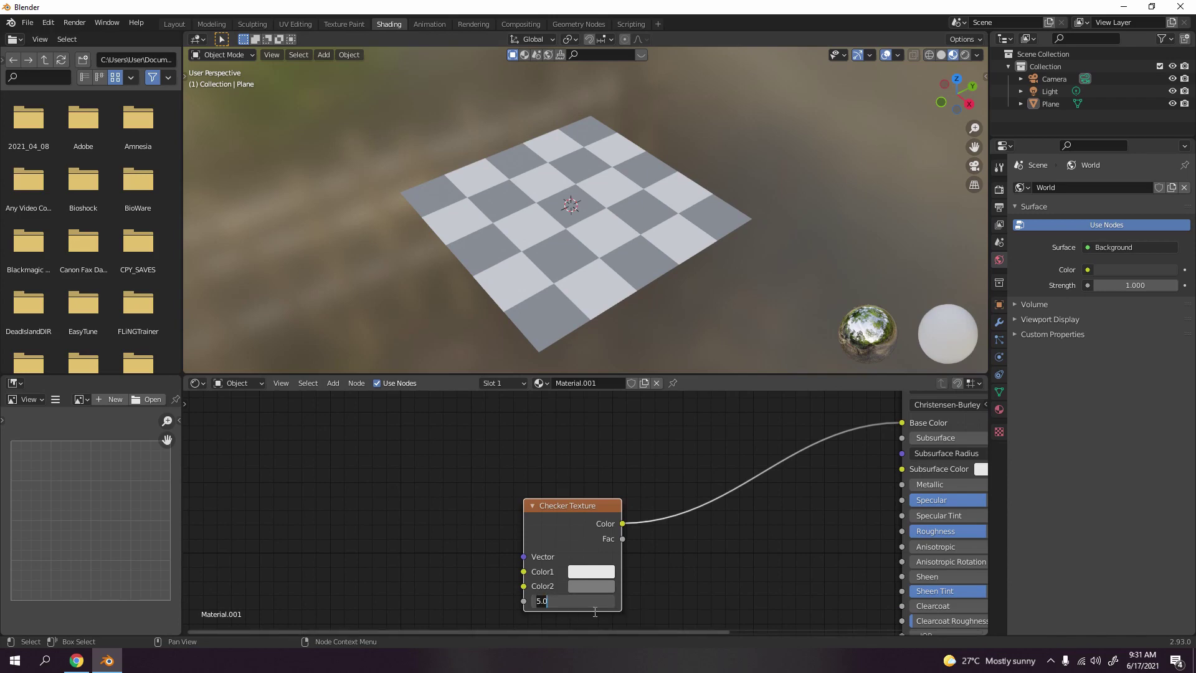
{"action": "type", "text": "8"}
{"action": "key", "text": "Return"}
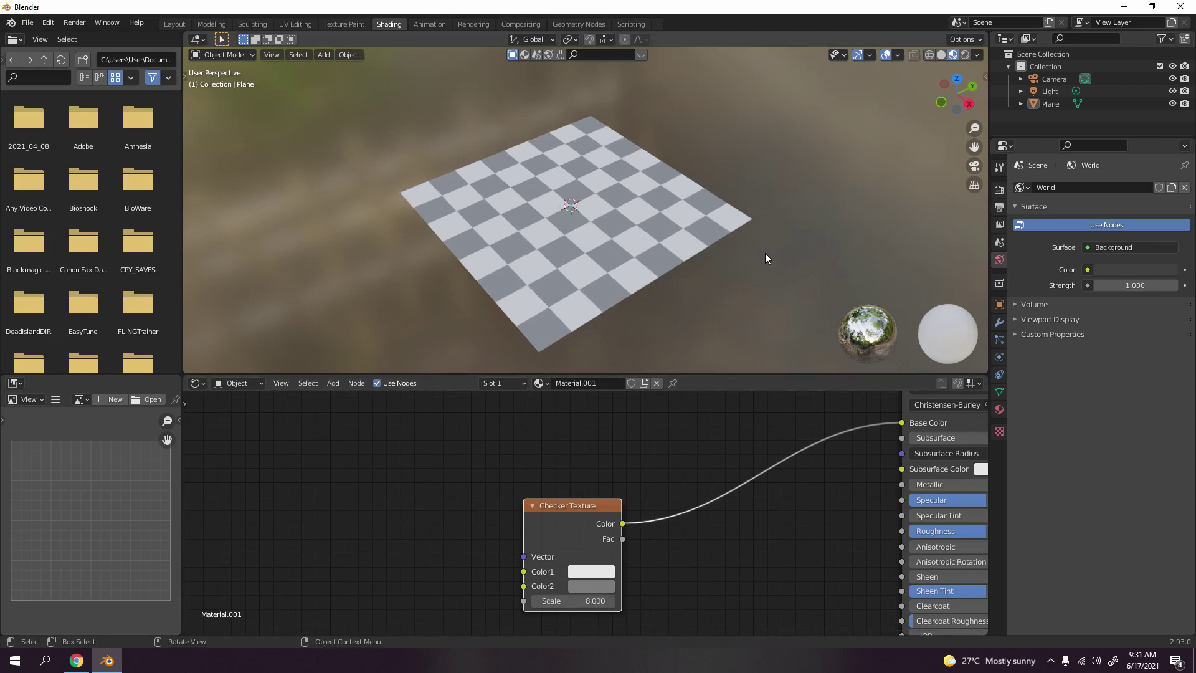
Set the checker's Color2 to black, inspect the plane, and return to Layout
{"action": "left_click", "coordinate": [603, 585]}
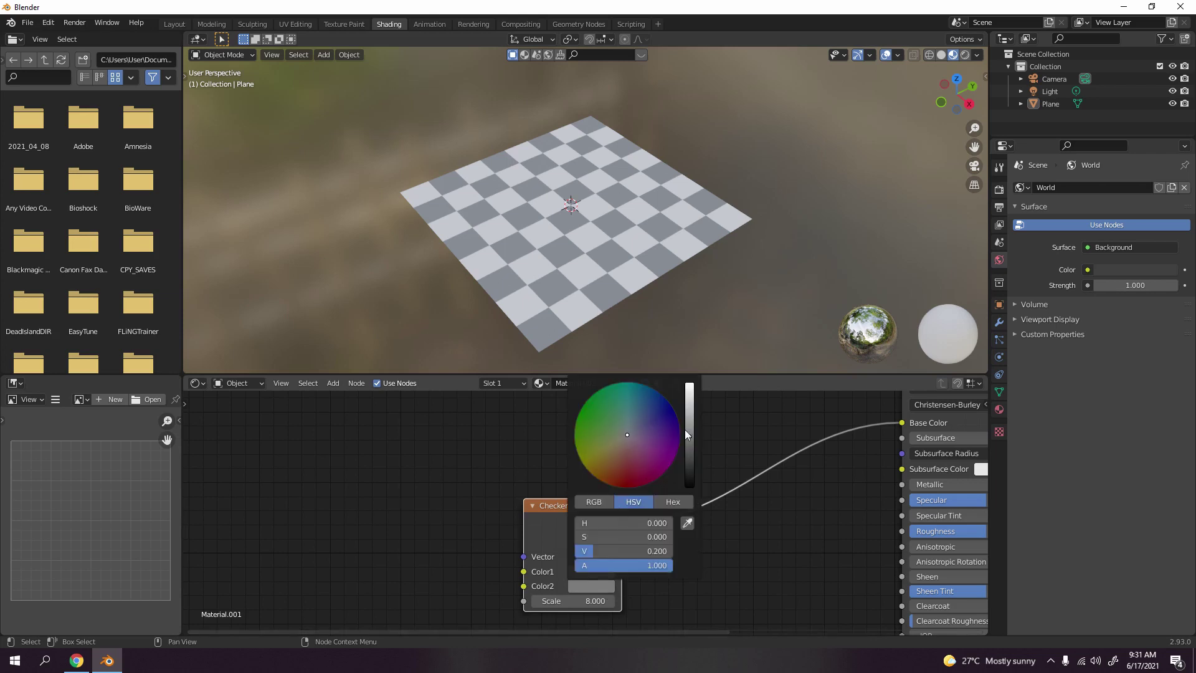
{"action": "left_click_drag", "start_coordinate": [685, 428], "coordinate": [688, 486]}
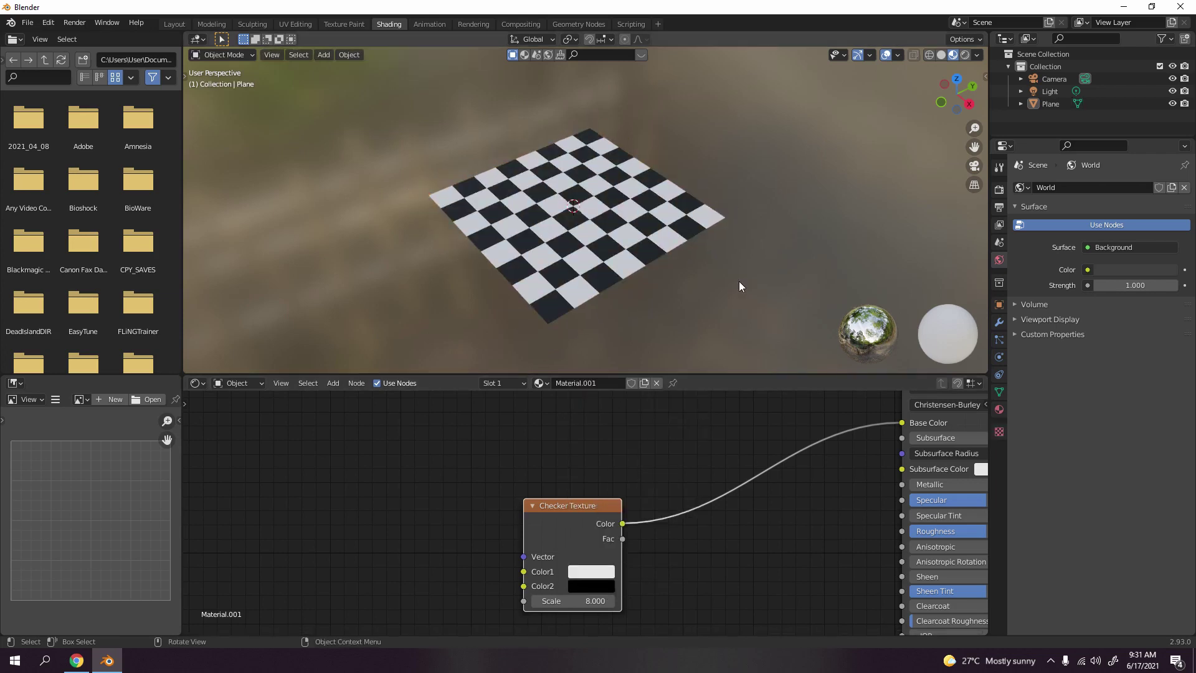
{"action": "middle_click_drag", "start_coordinate": [740, 281], "coordinate": [400, 212]}
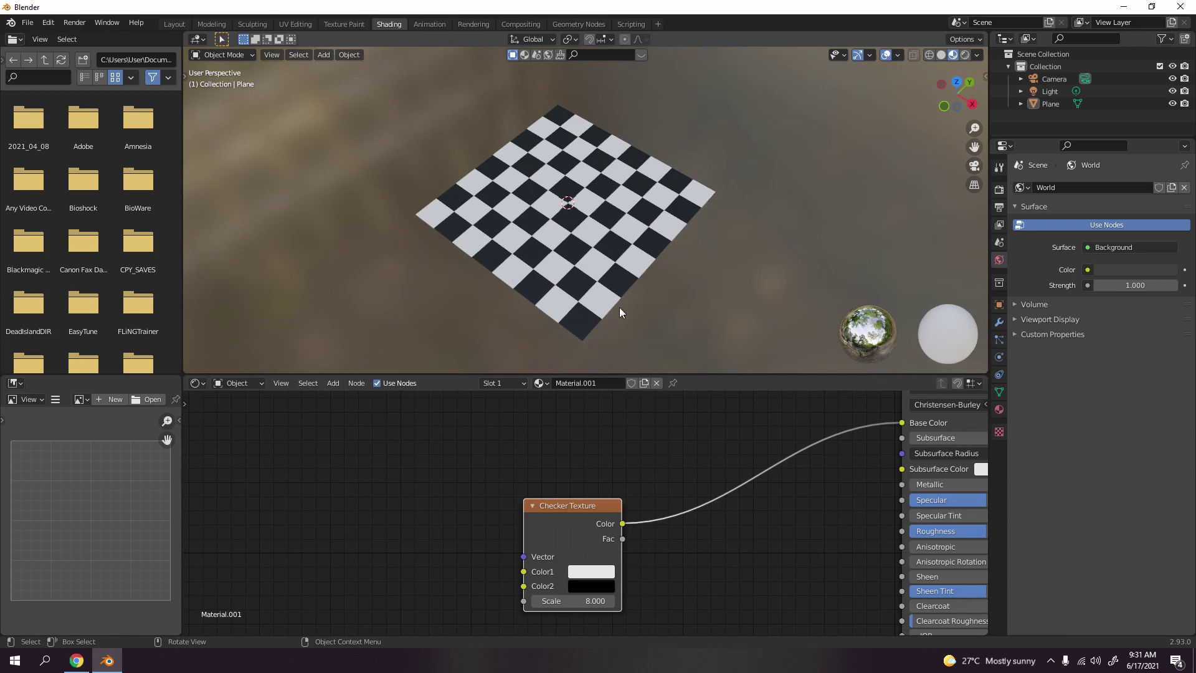
{"action": "middle_click_drag", "start_coordinate": [681, 244], "coordinate": [637, 114]}
{"action": "scroll", "coordinate": [614, 120], "scroll_direction": "down", "scroll_amount": 2}
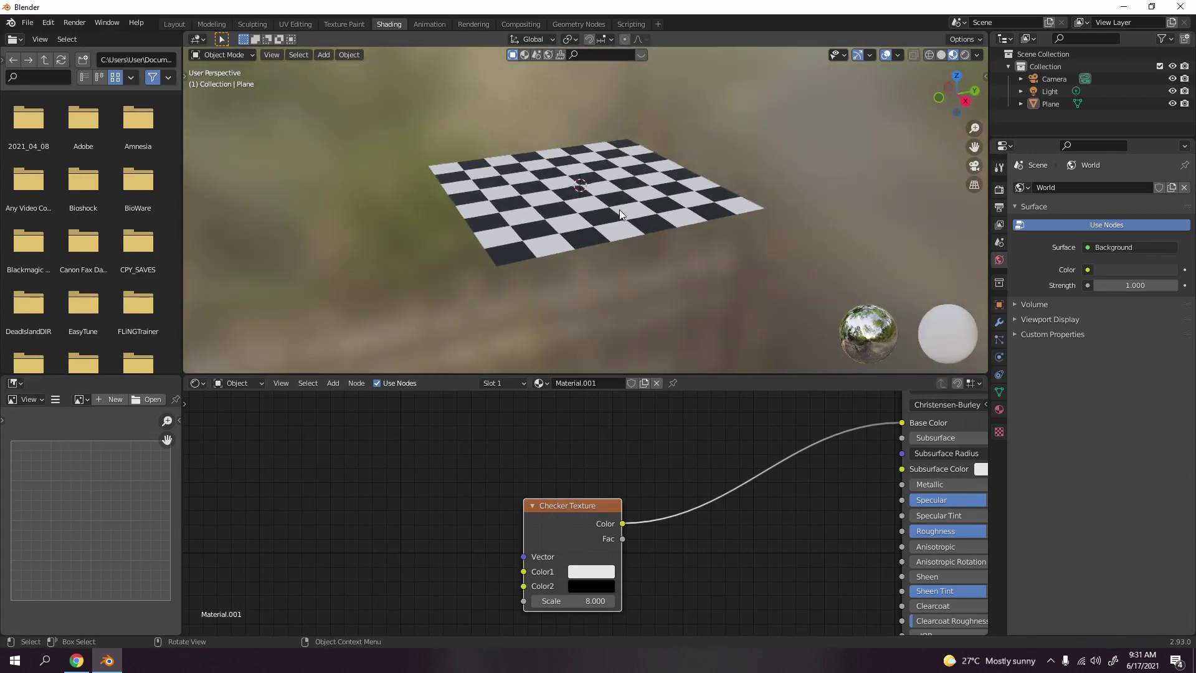
{"action": "middle_click_drag", "start_coordinate": [619, 209], "coordinate": [636, 231]}
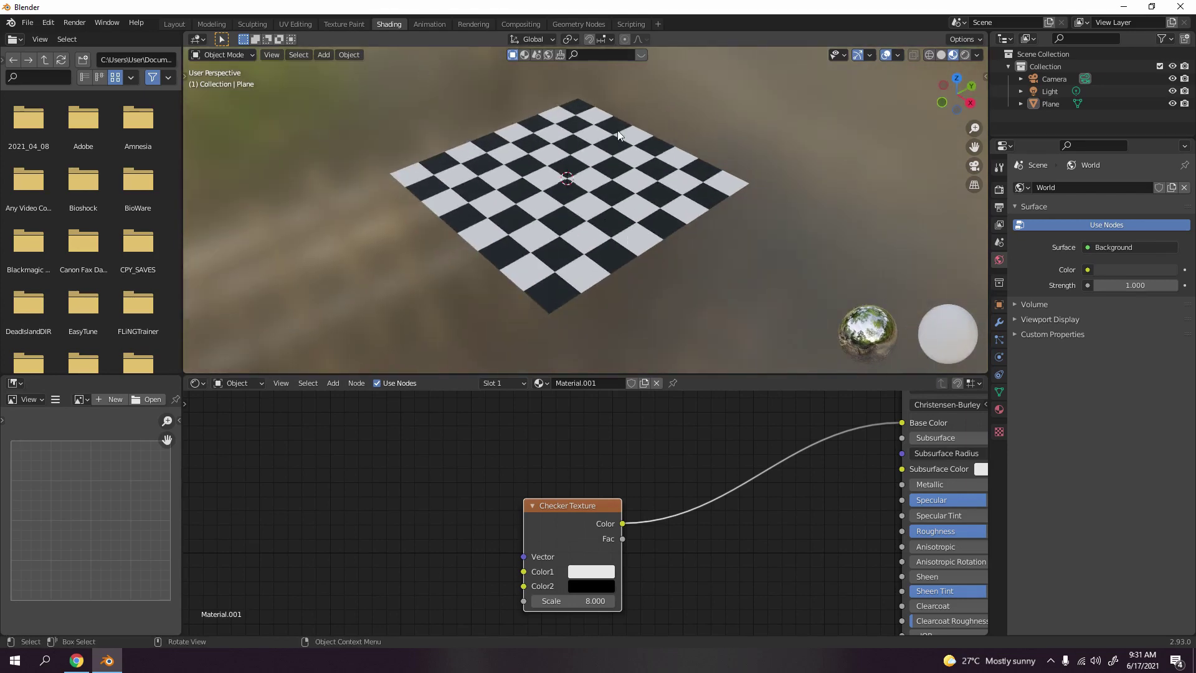
{"action": "left_click", "coordinate": [176, 24]}
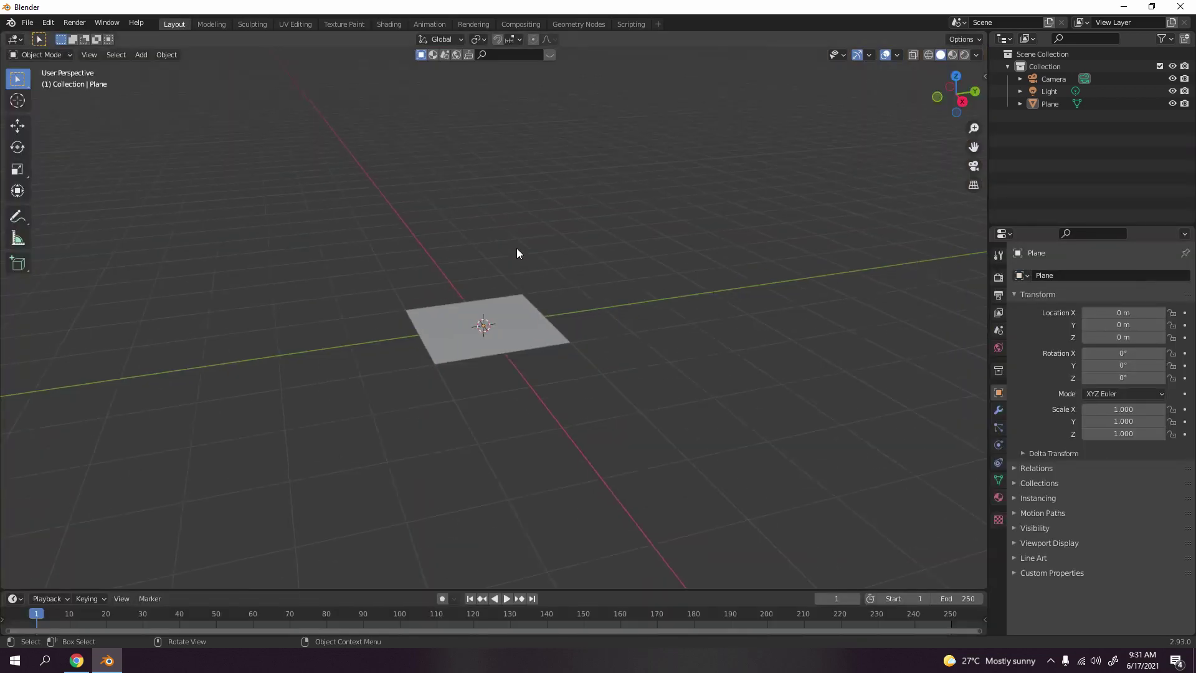
Move the textured plane aside along the Y axis and hide it
{"action": "left_click", "coordinate": [524, 342]}
{"action": "key", "text": "g"}
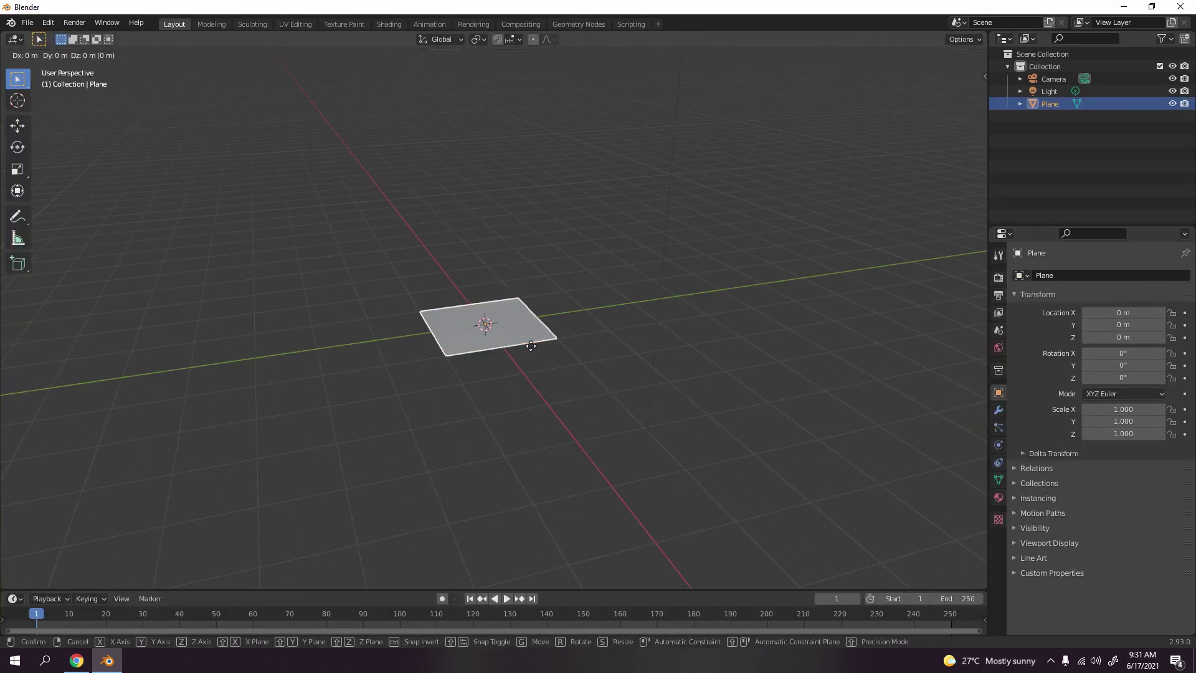
{"action": "key", "text": "y"}
{"action": "left_click", "coordinate": [390, 355]}
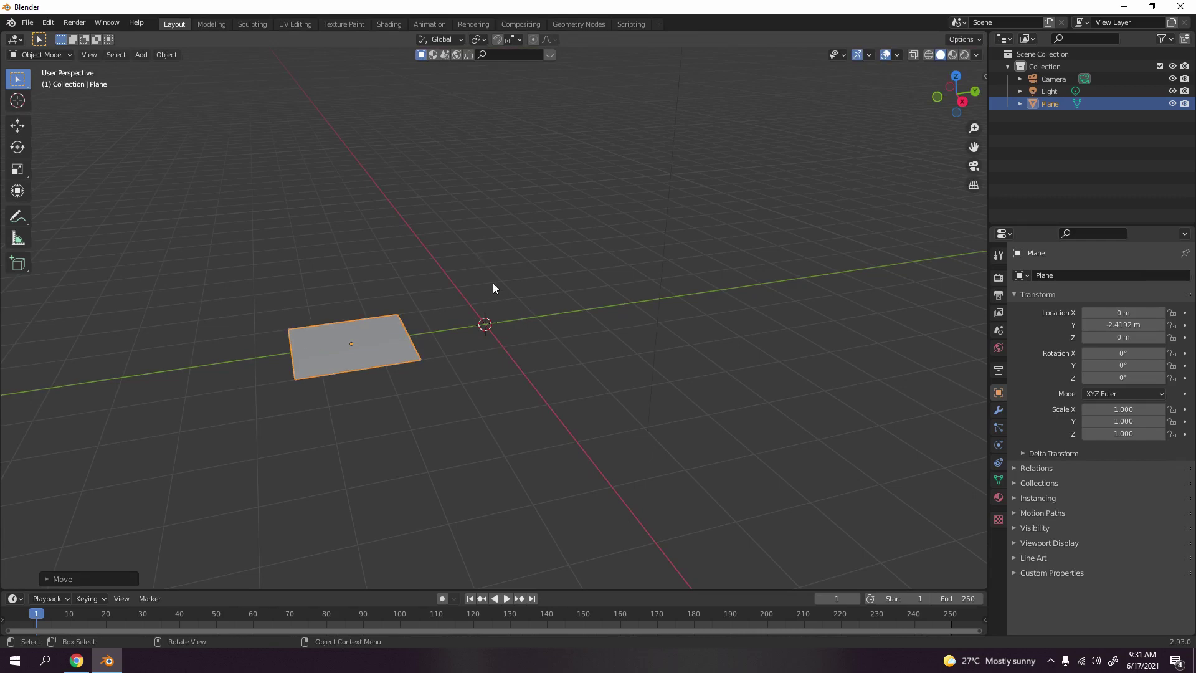
{"action": "key", "text": "h"}
Add a new plane at the centre and enter Edit Mode for loop cutting
{"action": "key", "text": "shift+a"}
{"action": "mouse_move", "coordinate": [499, 285]}
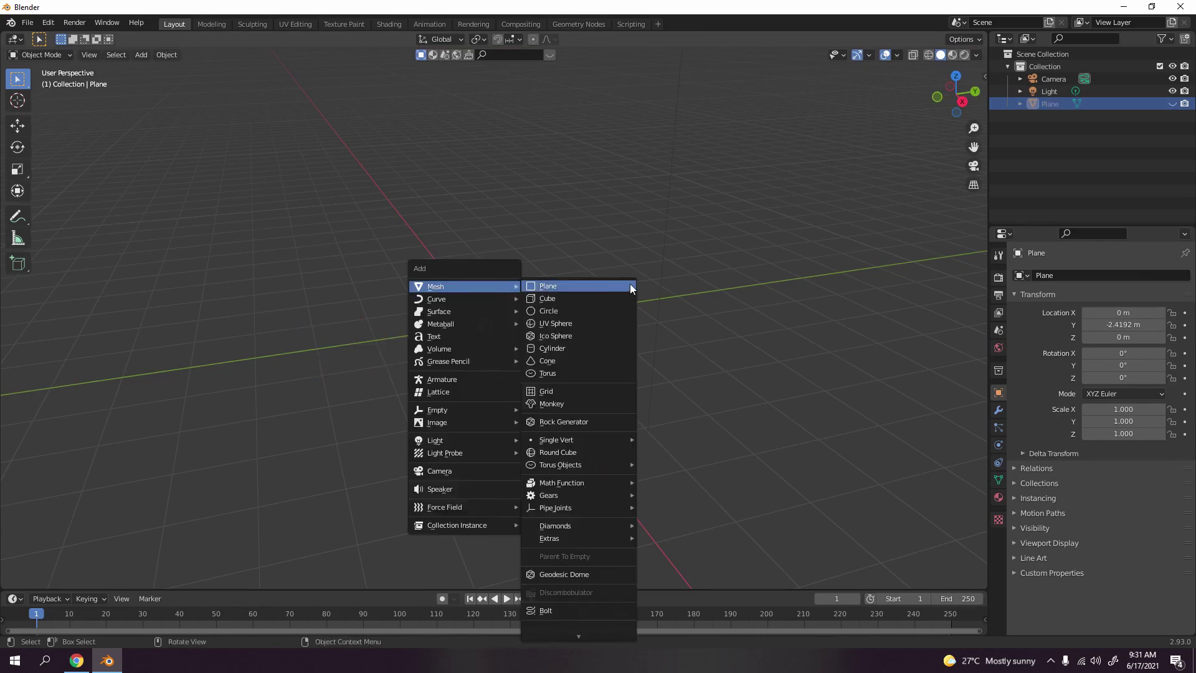
{"action": "left_click", "coordinate": [630, 286]}
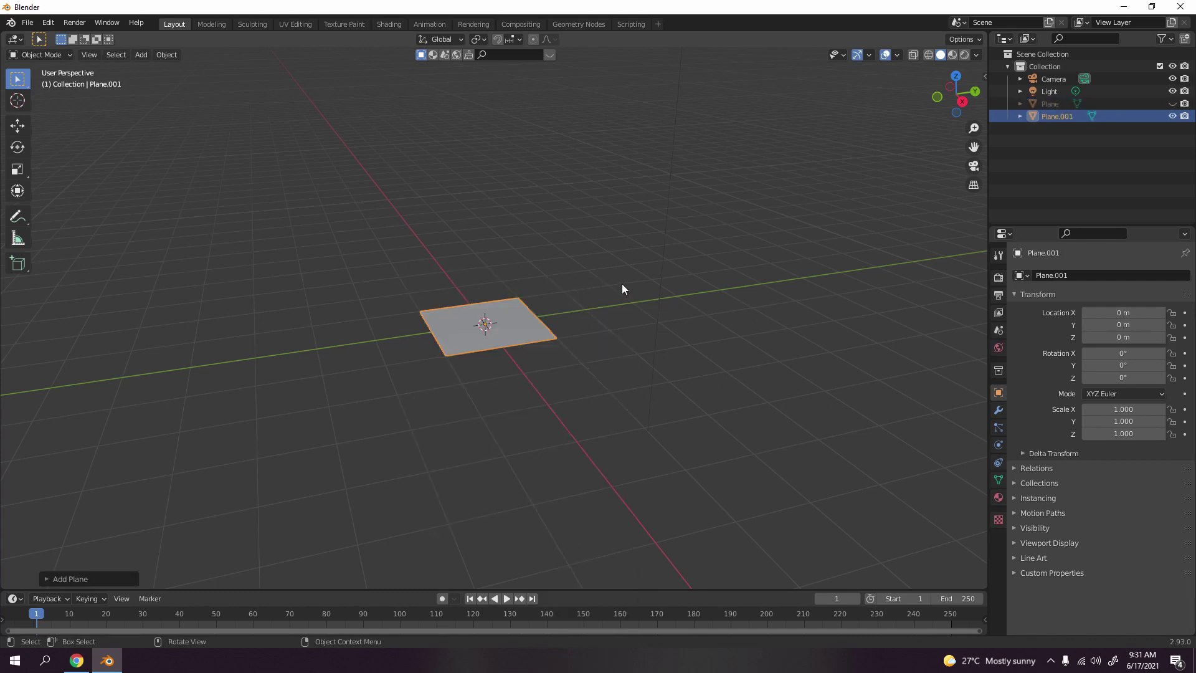
{"action": "middle_click_drag", "start_coordinate": [623, 285], "coordinate": [633, 332]}
{"action": "scroll", "coordinate": [623, 434], "scroll_direction": "up", "scroll_amount": 2}
{"action": "scroll", "coordinate": [608, 382], "scroll_direction": "up", "scroll_amount": 2}
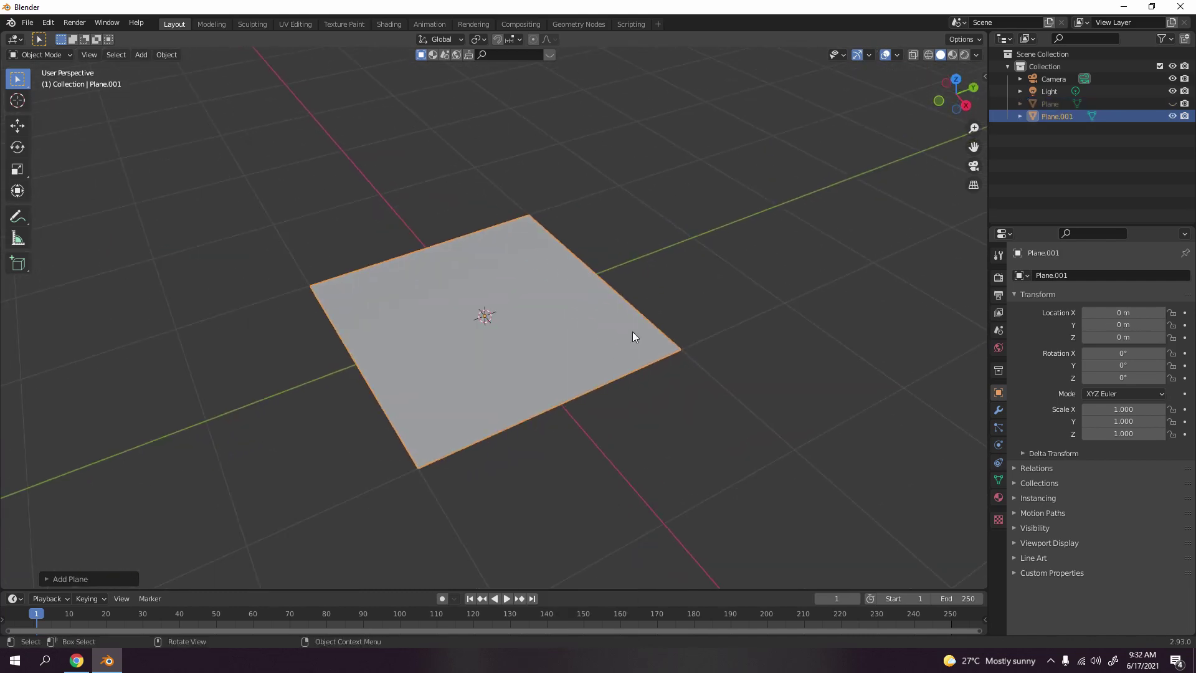
{"action": "key", "text": "Tab"}
{"action": "key", "text": "ctrl+r"}
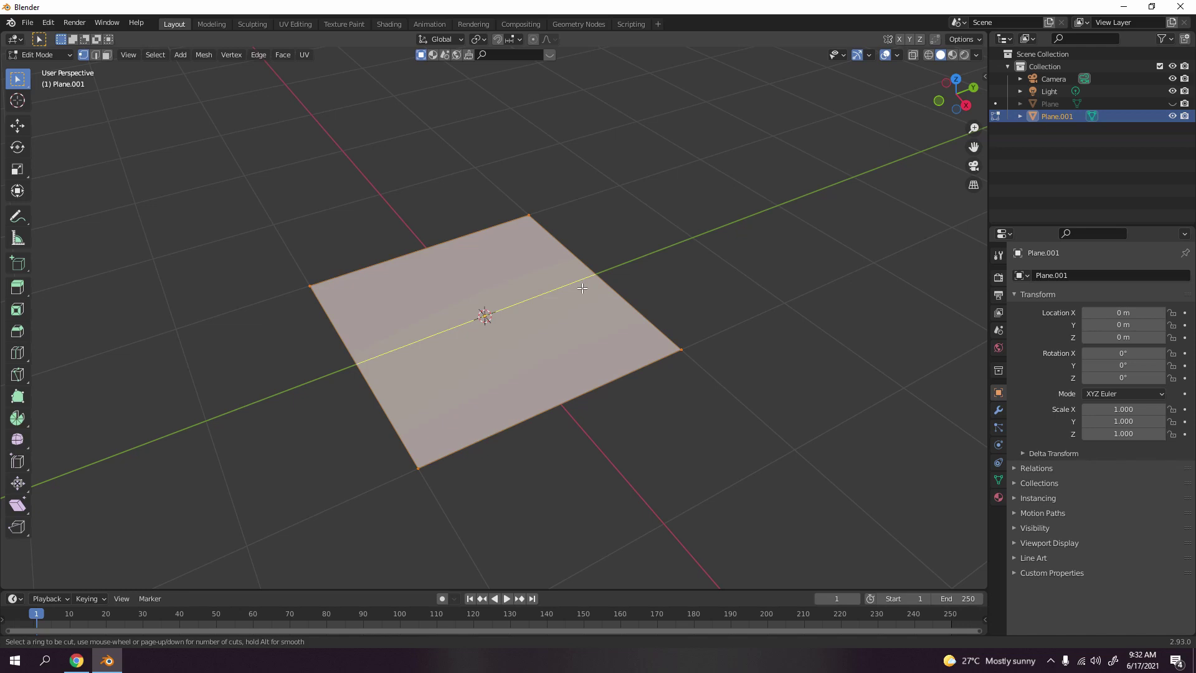
Divide Plane.001 into four quarters with two centred perpendicular loop cuts
{"action": "left_click", "coordinate": [583, 288]}
{"action": "right_click", "coordinate": [582, 287]}
{"action": "key", "text": "ctrl+r"}
{"action": "left_click", "coordinate": [500, 326]}
{"action": "right_click", "coordinate": [501, 326]}
{"action": "left_click", "coordinate": [389, 24]}
Create Material.002 and add a second slot holding new Material.003
{"action": "scroll", "coordinate": [589, 216], "scroll_direction": "up", "scroll_amount": 1}
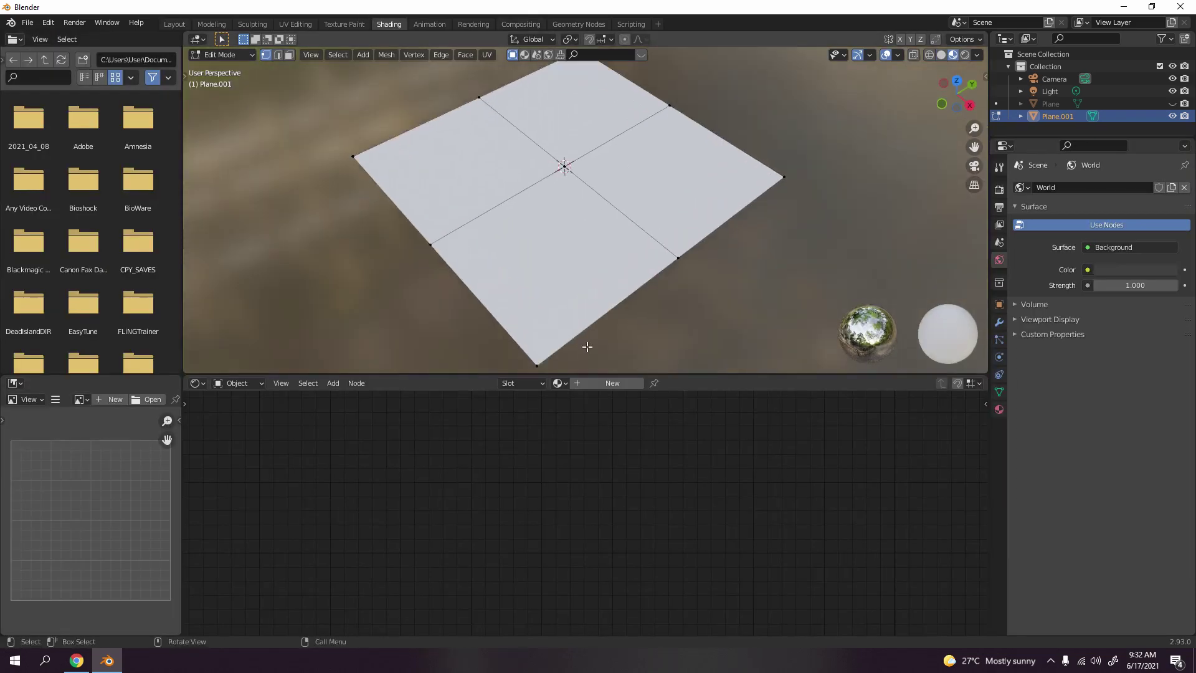
{"action": "left_click", "coordinate": [609, 382]}
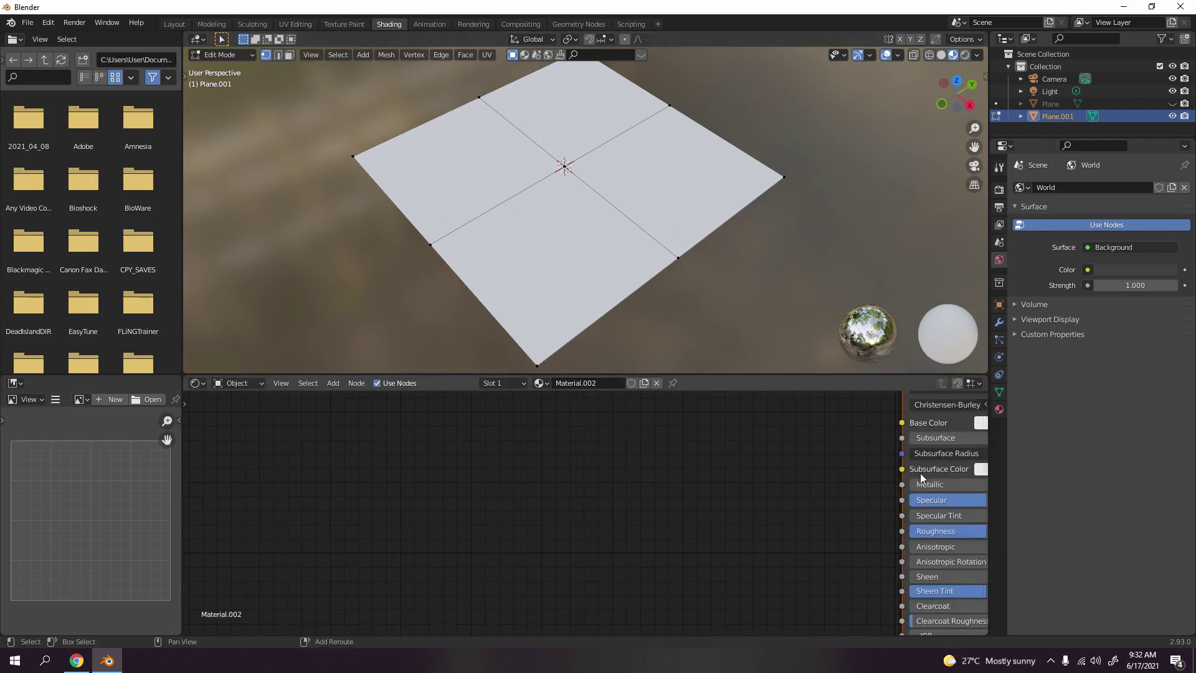
{"action": "middle_click_drag", "start_coordinate": [921, 473], "coordinate": [784, 534]}
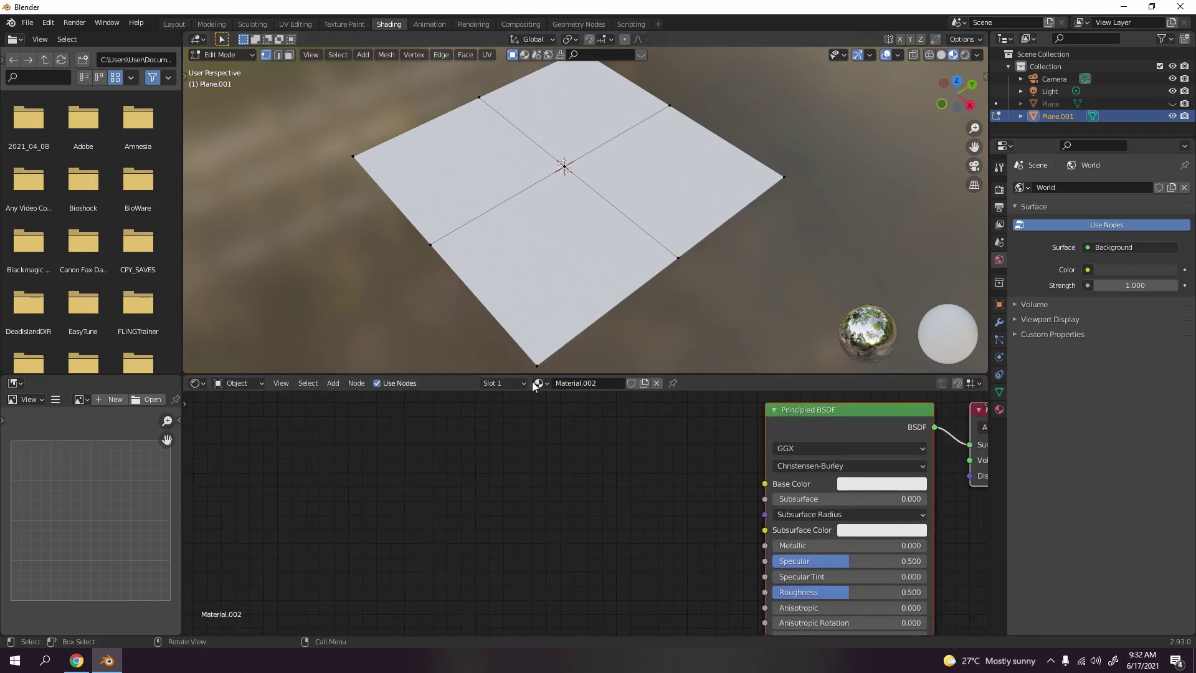
{"action": "left_click", "coordinate": [514, 383]}
{"action": "left_click", "coordinate": [573, 408]}
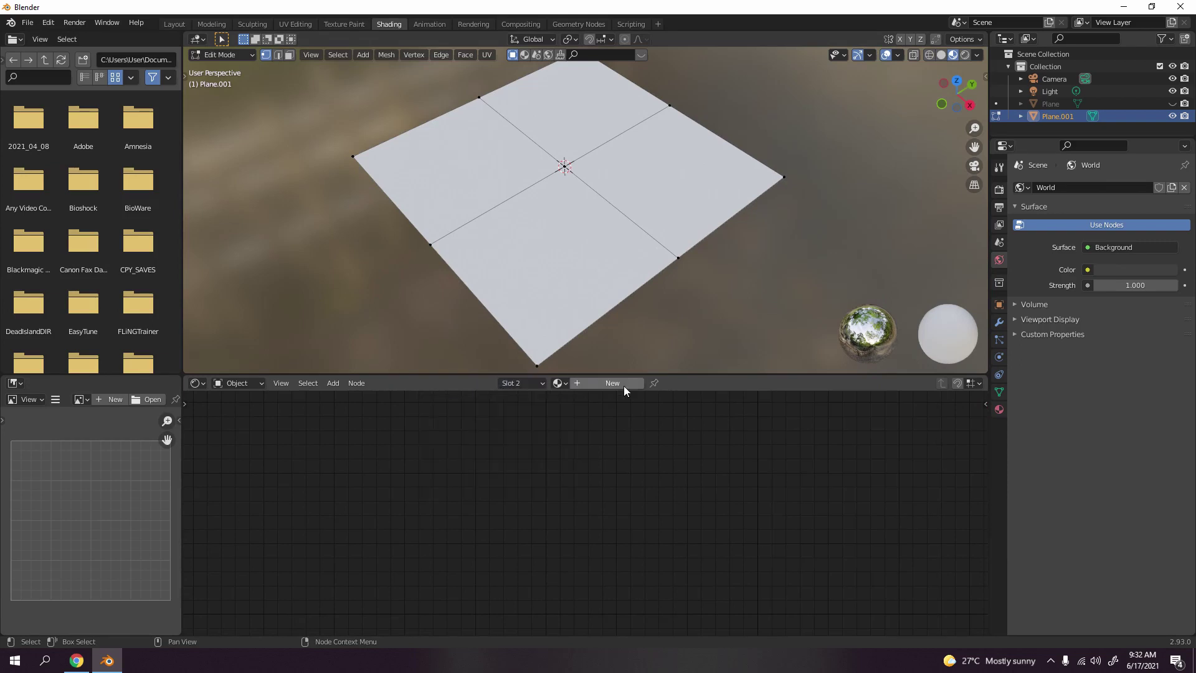
{"action": "left_click", "coordinate": [622, 386]}
{"action": "left_click", "coordinate": [521, 384]}
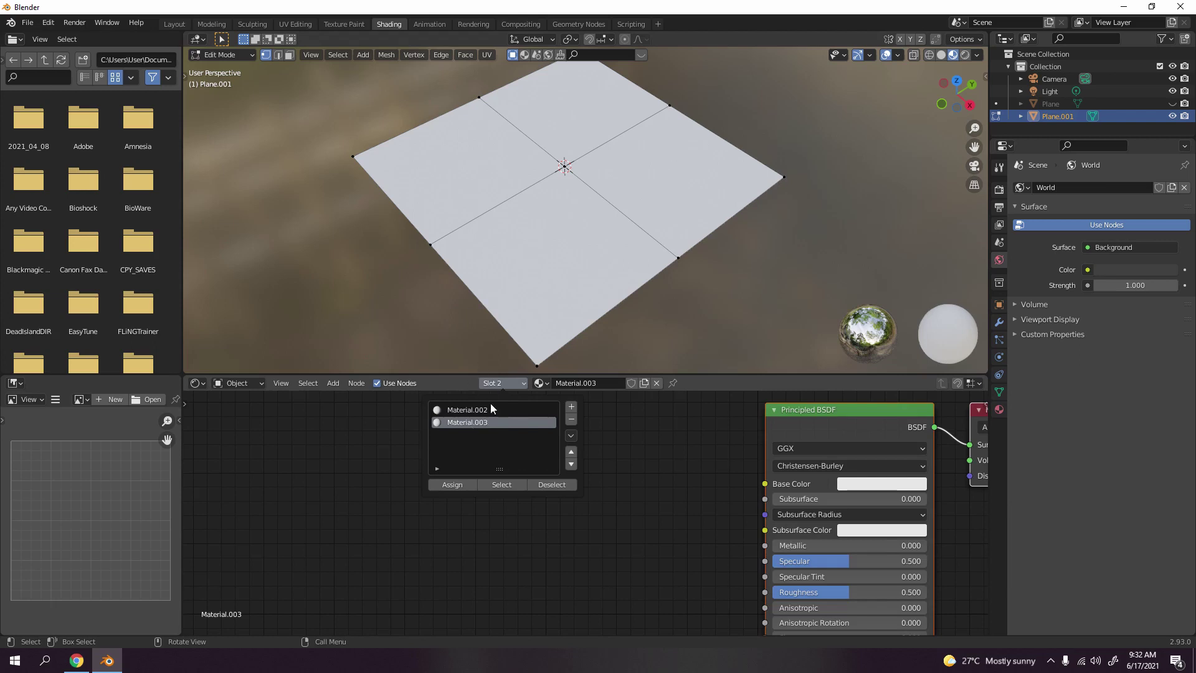
Select two diagonal quarter faces and assign Material.003 to them
{"action": "key", "text": "3"}
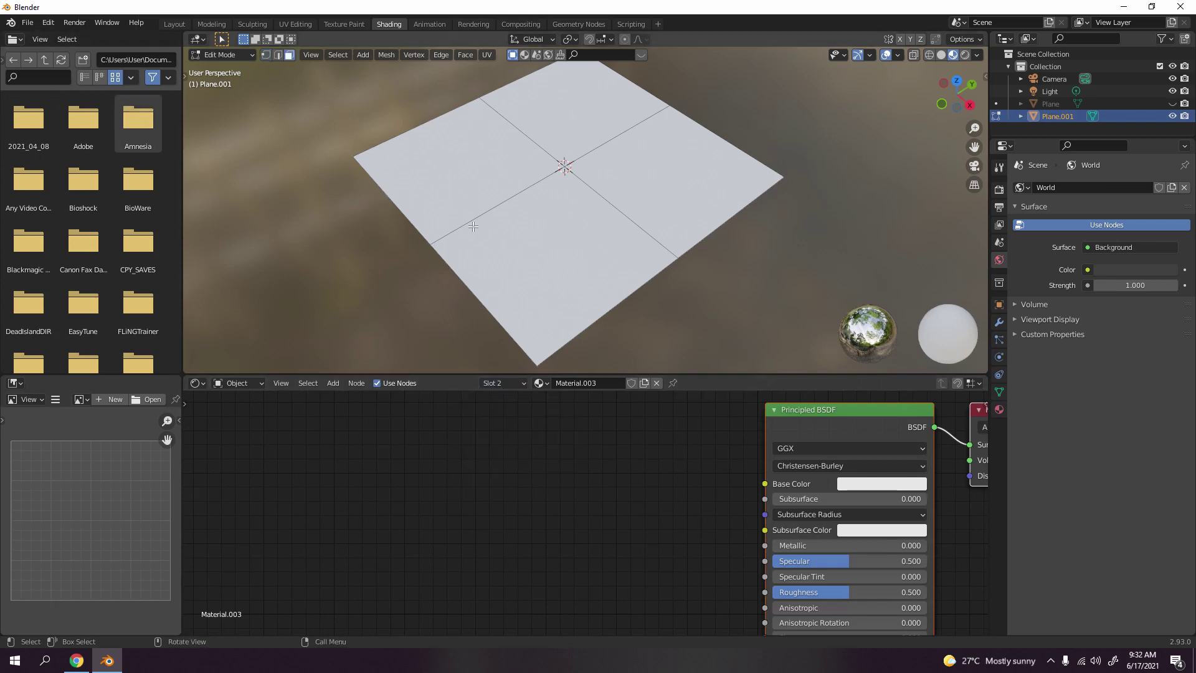
{"action": "left_click", "coordinate": [551, 247]}
{"action": "left_click", "coordinate": [588, 110], "text": "shift"}
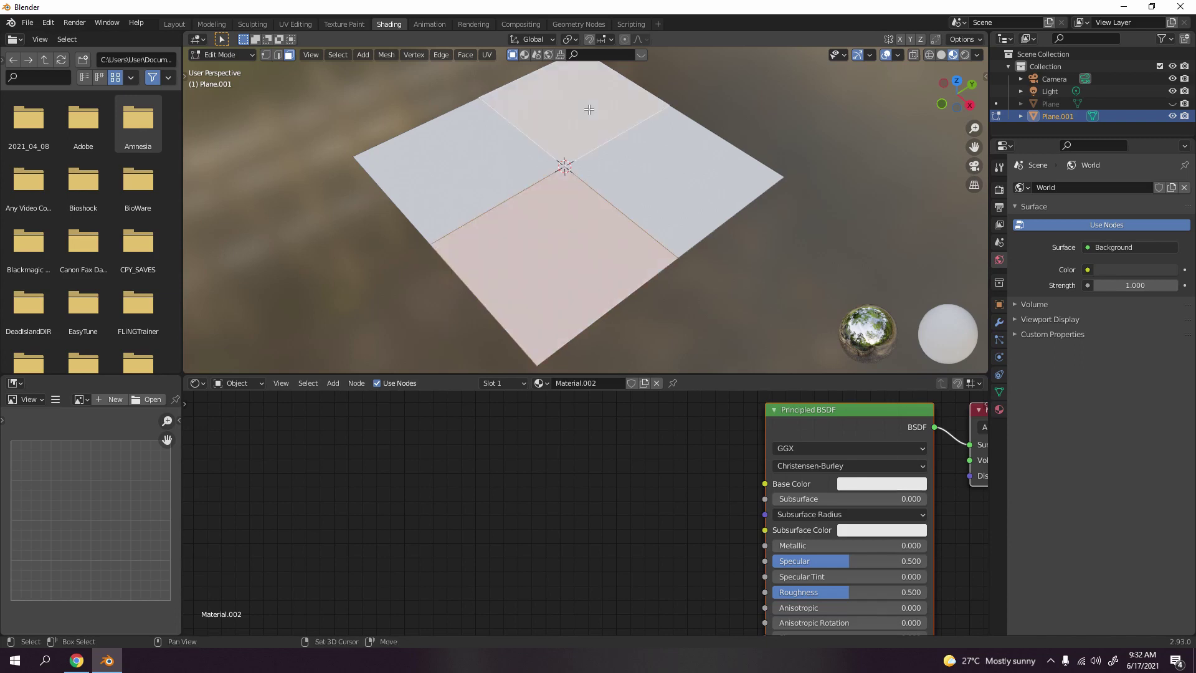
{"action": "left_click", "coordinate": [502, 383]}
{"action": "left_click", "coordinate": [481, 422]}
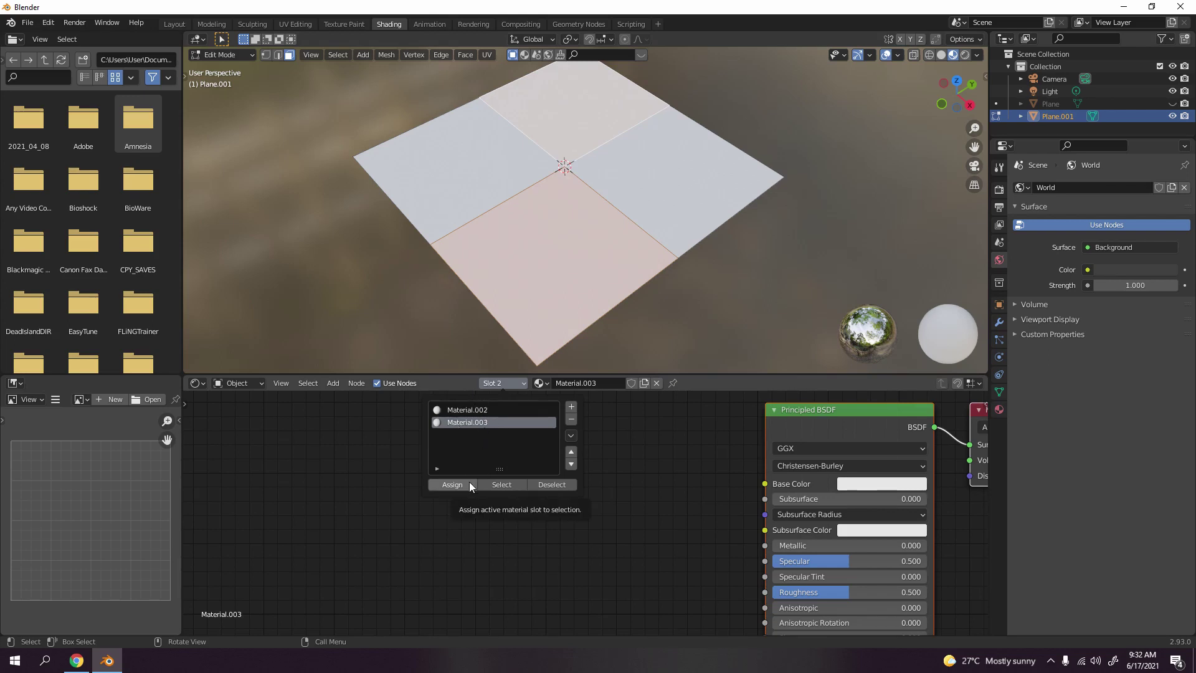
Set Material.003's base colour to black and check the 2x2 checker plane
{"action": "left_click", "coordinate": [894, 484]}
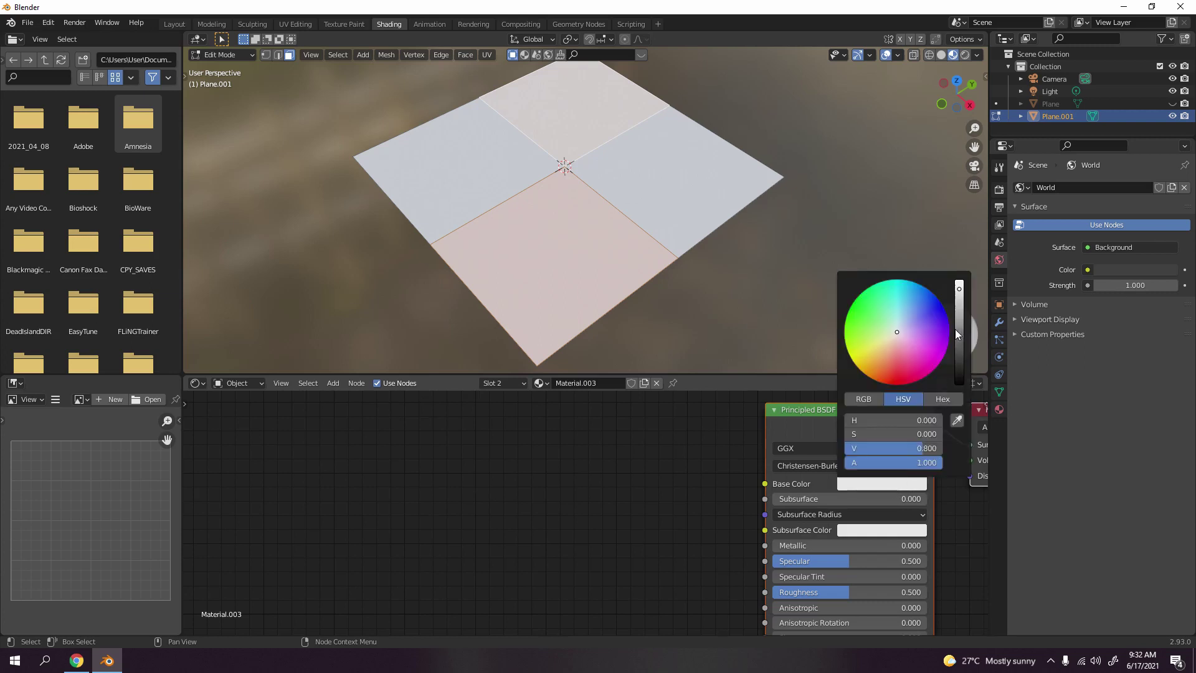
{"action": "left_click_drag", "start_coordinate": [957, 333], "coordinate": [957, 389]}
{"action": "middle_click_drag", "start_coordinate": [836, 213], "coordinate": [667, 197]}
{"action": "left_click", "coordinate": [887, 55]}
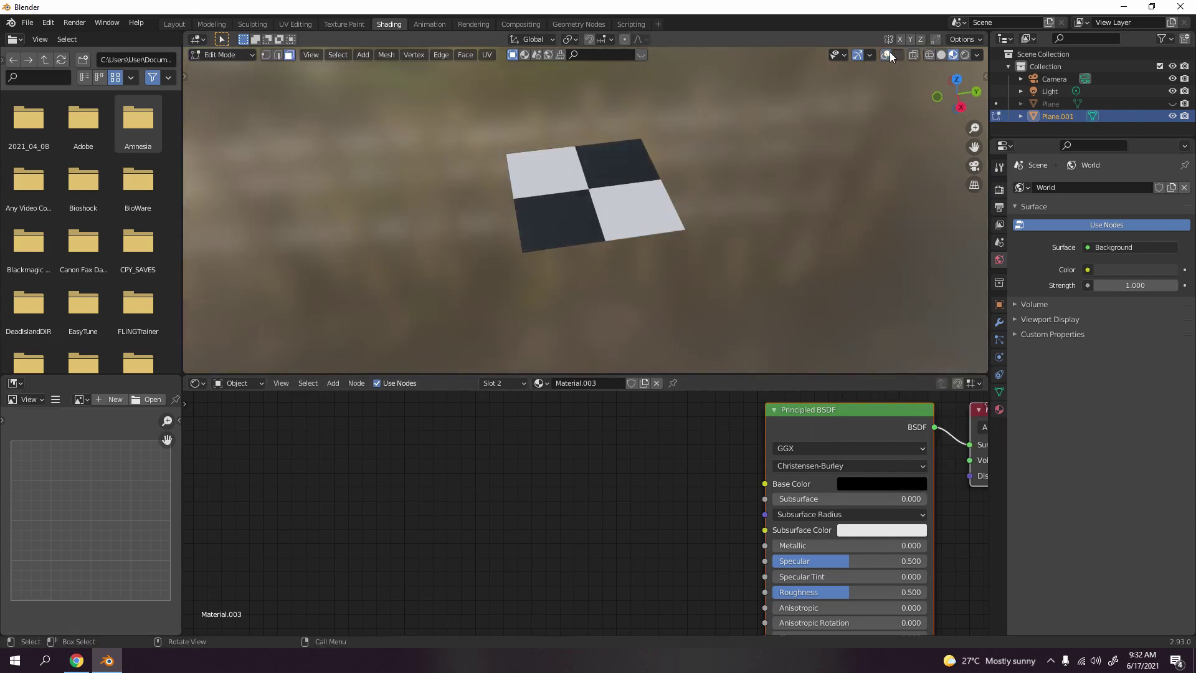
{"action": "left_click", "coordinate": [887, 56]}
Return to Layout in Object Mode with material-colour viewport shading
{"action": "left_click", "coordinate": [182, 26]}
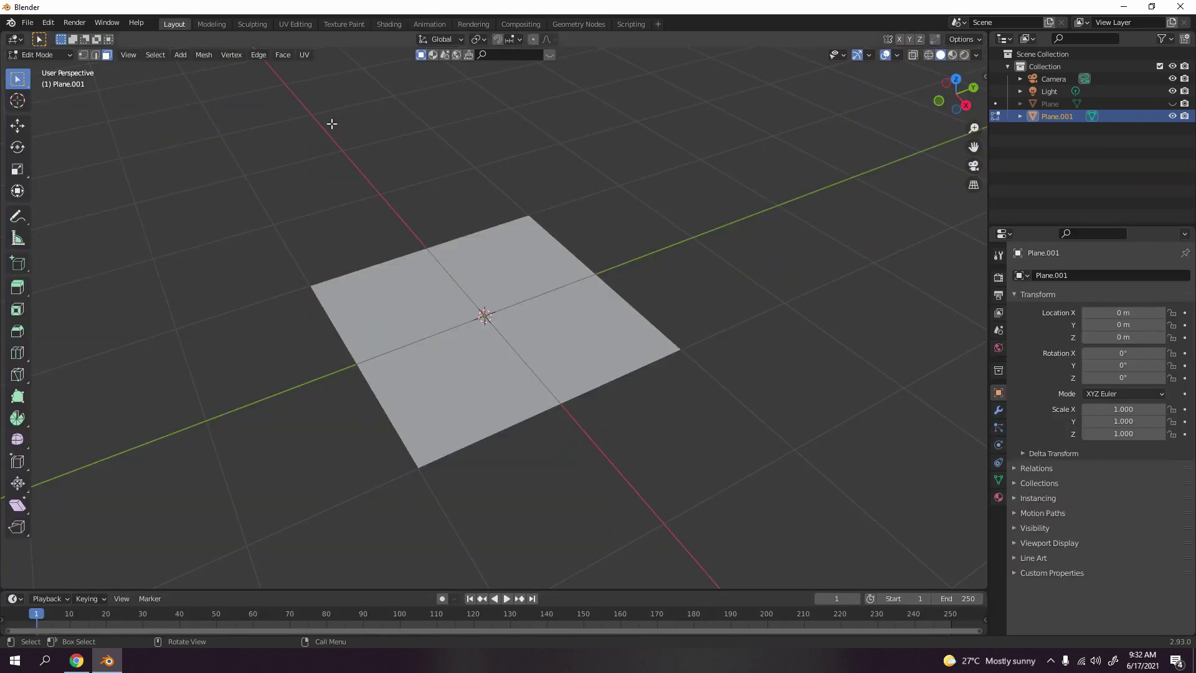
{"action": "key", "text": "Tab"}
{"action": "scroll", "coordinate": [549, 310], "scroll_direction": "down", "scroll_amount": 3}
{"action": "left_click", "coordinate": [953, 55]}
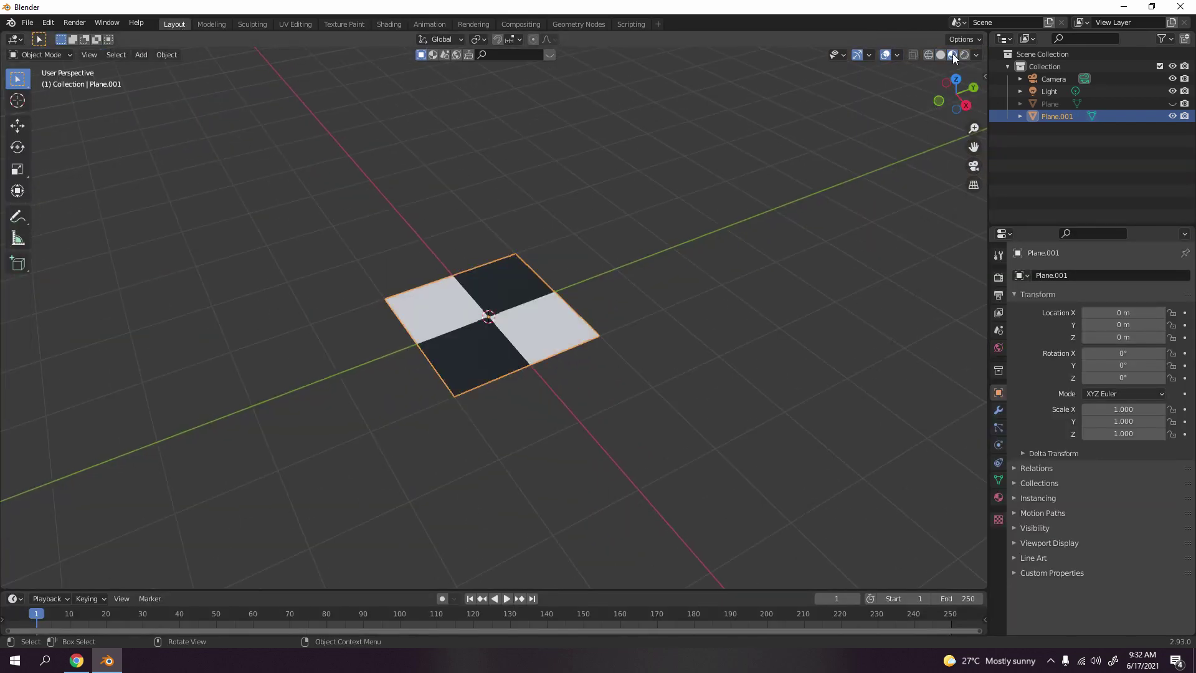
{"action": "left_click", "coordinate": [712, 299]}
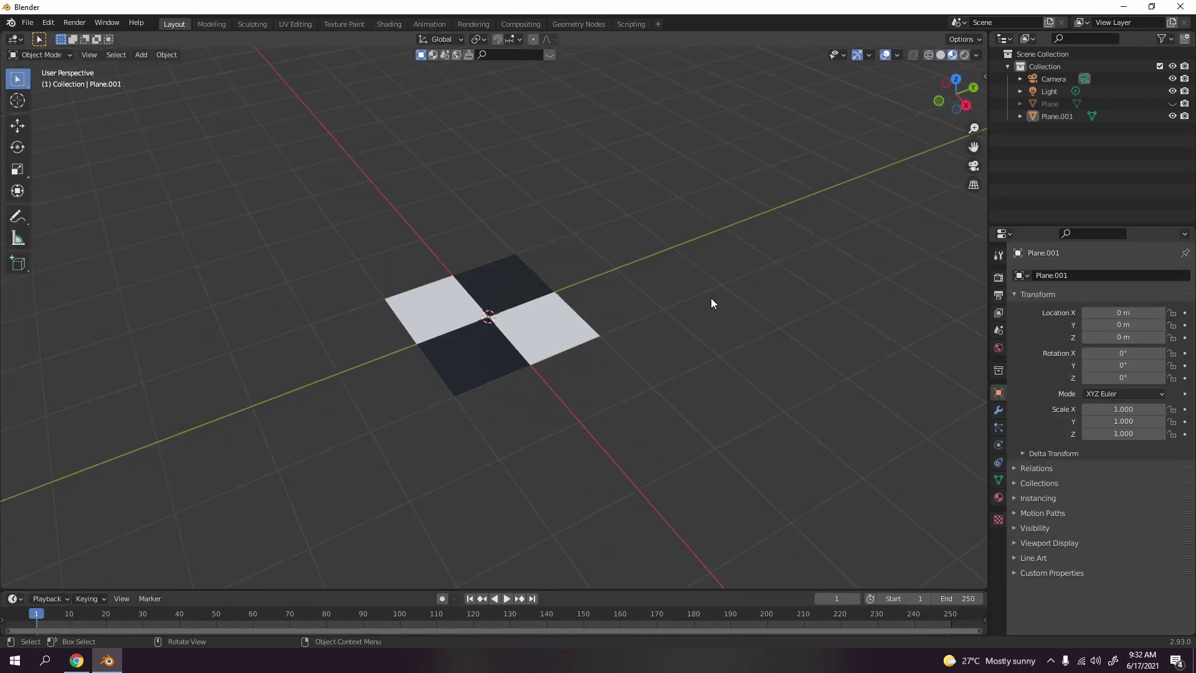
Add an Array modifier to Plane.001 with Count 4
{"action": "left_click", "coordinate": [998, 412]}
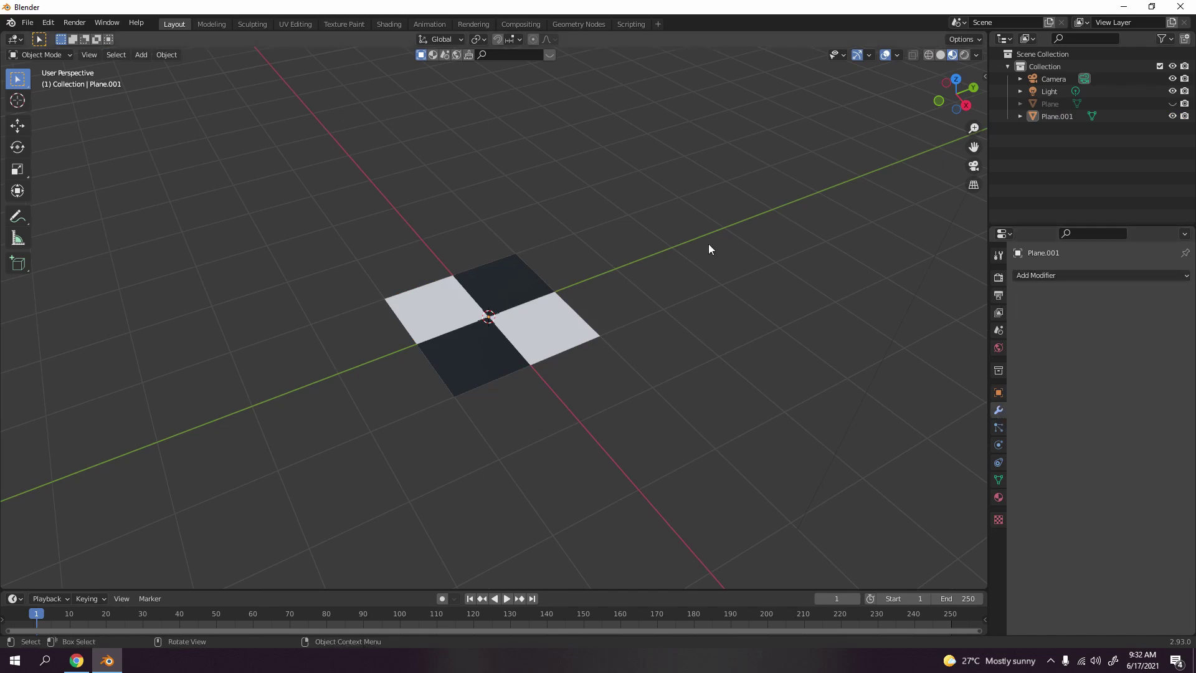
{"action": "left_click", "coordinate": [1086, 274]}
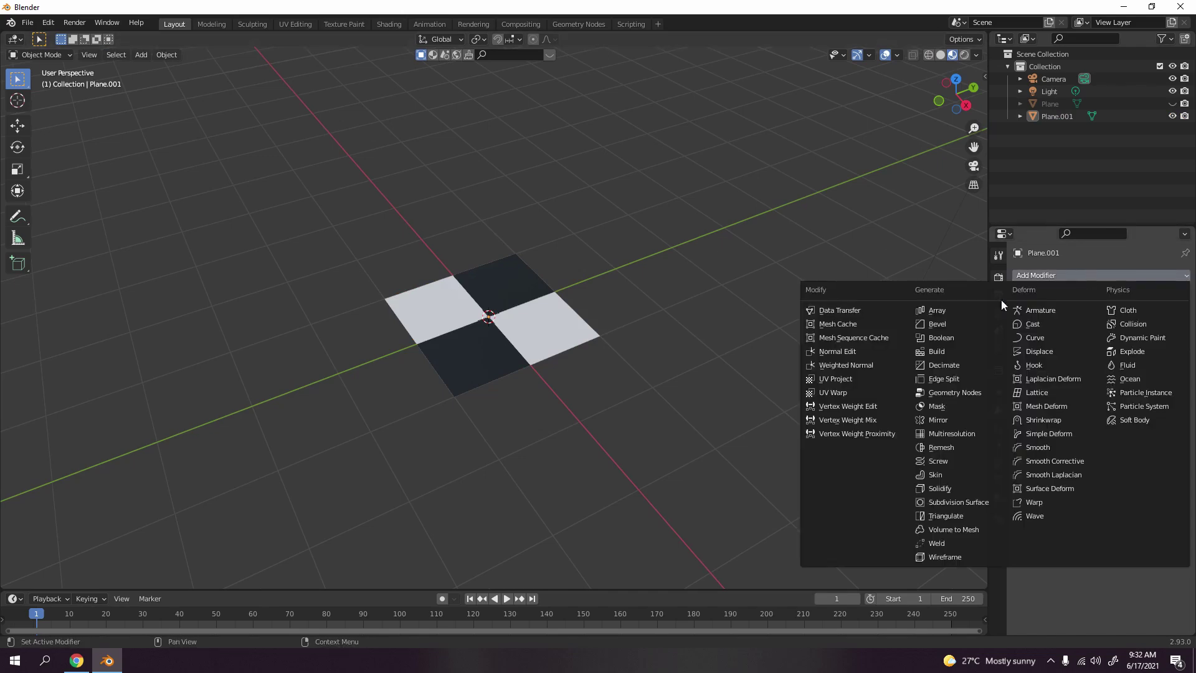
{"action": "left_click", "coordinate": [947, 309]}
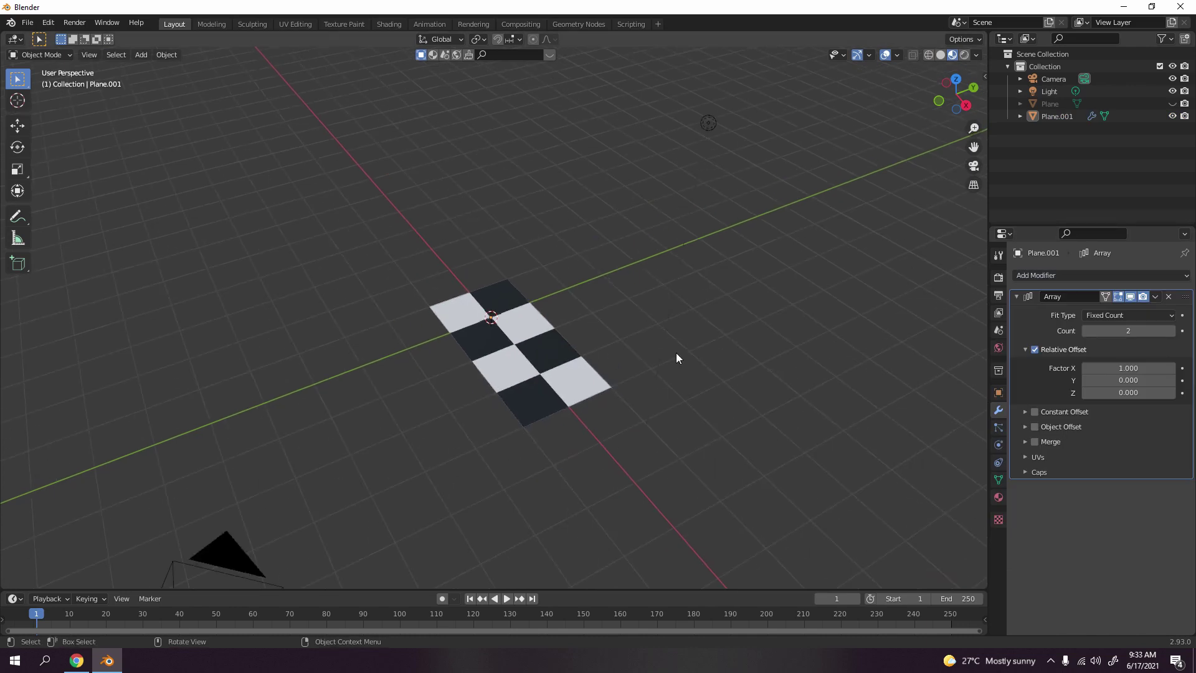
{"action": "left_click", "coordinate": [1129, 333]}
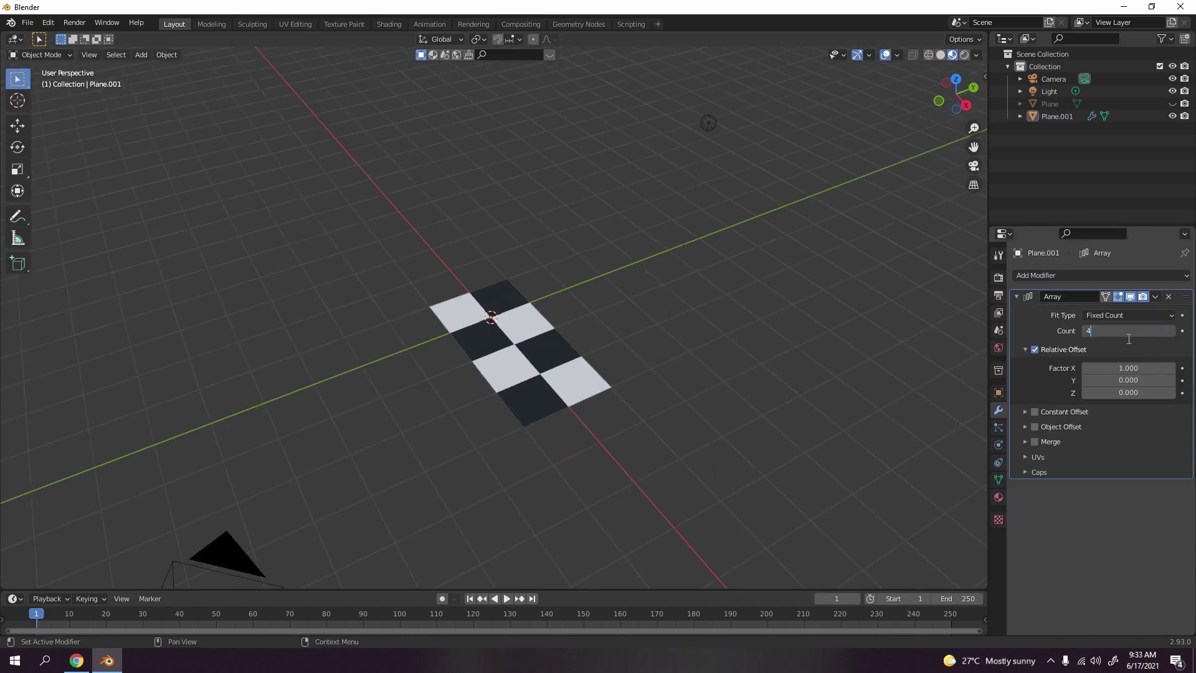
{"action": "key", "text": "Return"}
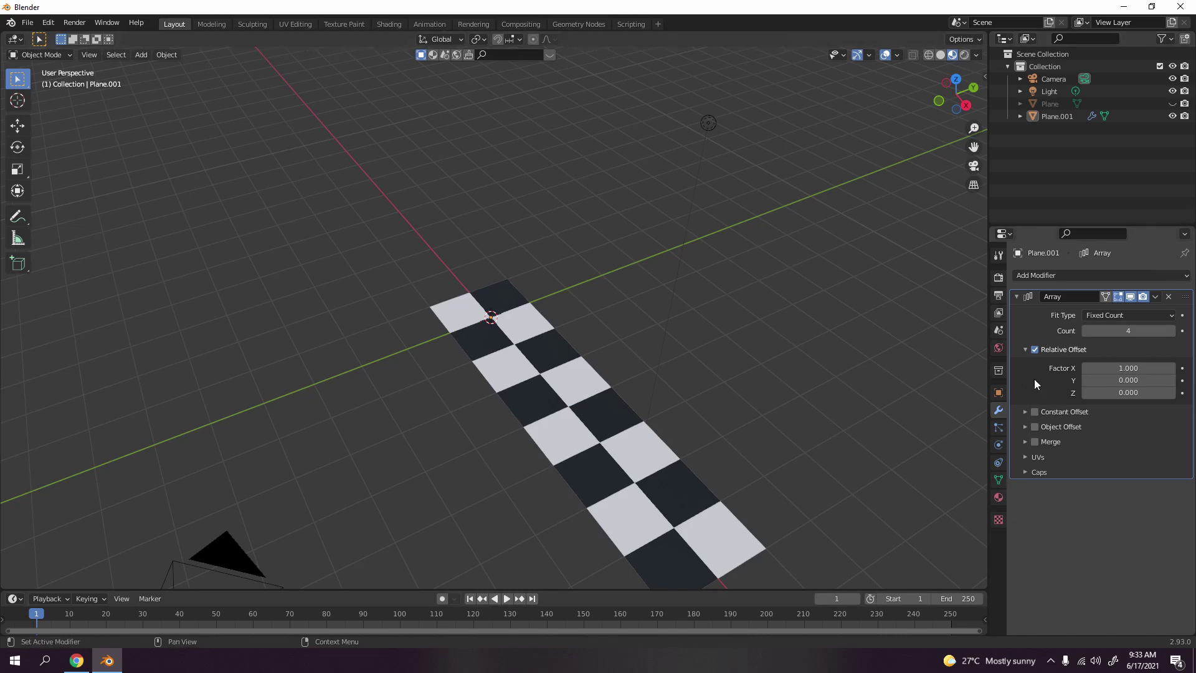
{"action": "left_click", "coordinate": [1042, 277]}
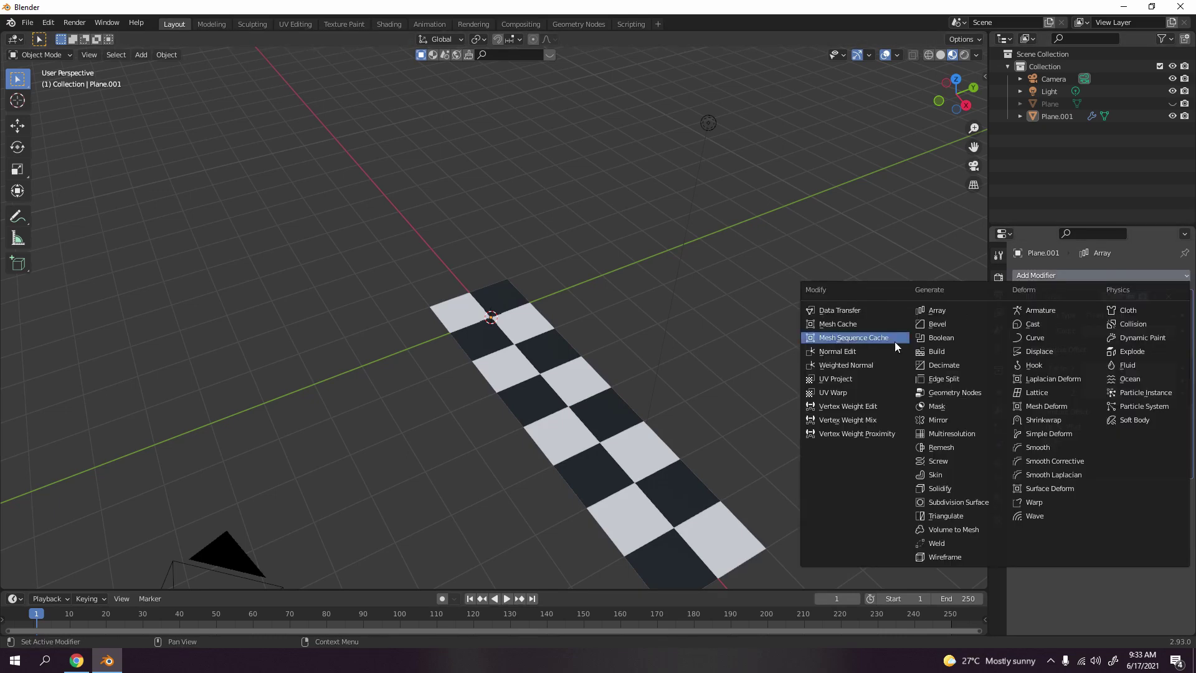
Add a second Array modifier with Count 4
{"action": "left_click", "coordinate": [953, 314]}
{"action": "scroll", "coordinate": [1026, 427], "scroll_direction": "down", "scroll_amount": 2}
{"action": "scroll", "coordinate": [591, 461], "scroll_direction": "down", "scroll_amount": 5}
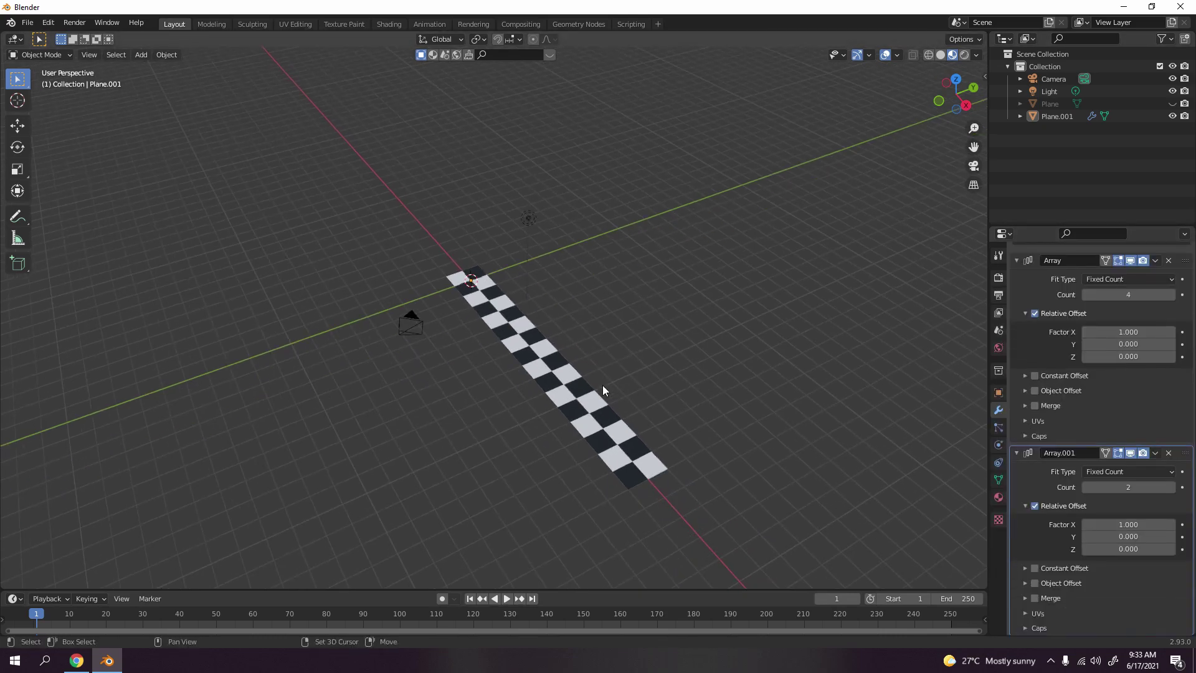
{"action": "left_click", "coordinate": [1143, 489]}
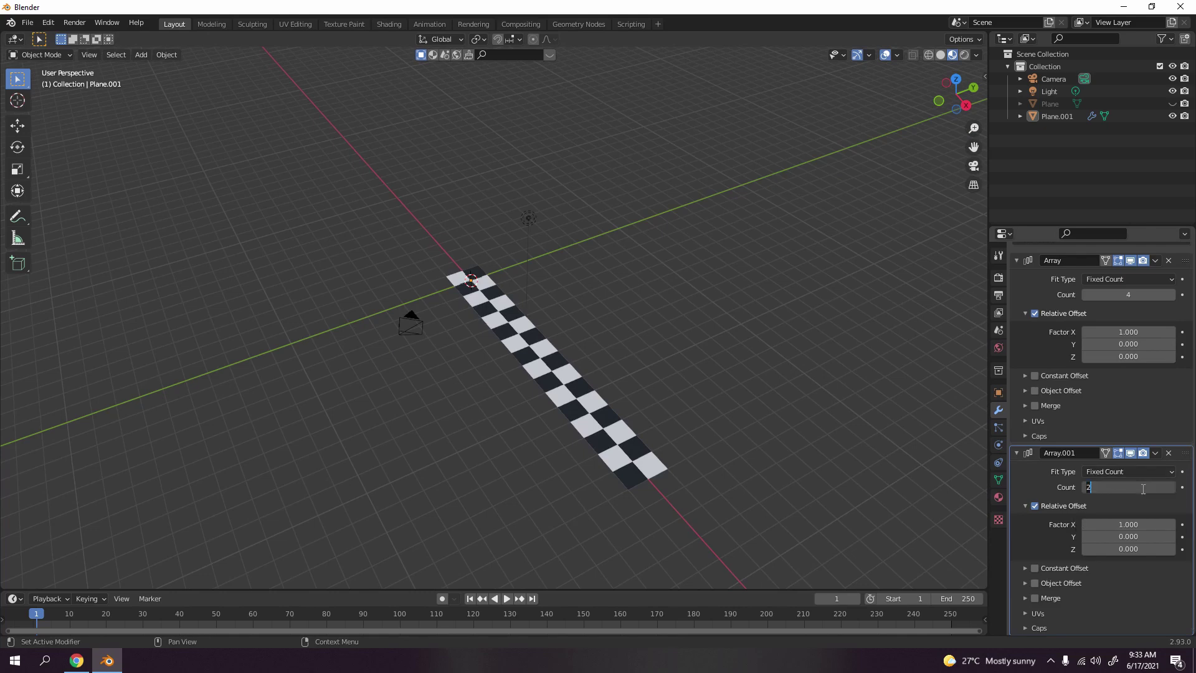
{"action": "type", "text": "4"}
{"action": "key", "text": "Return"}
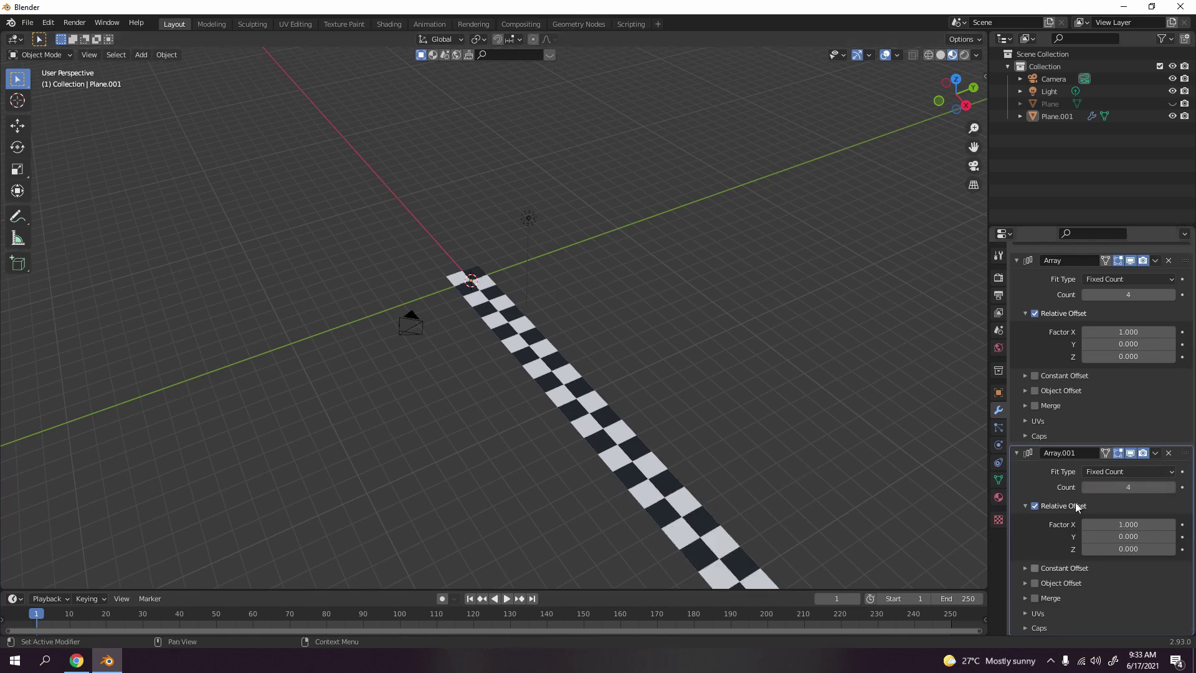
Set the second array's Relative Offset to X 0 and Y 1
{"action": "left_click", "coordinate": [1143, 525]}
{"action": "key", "text": "Return"}
{"action": "left_click", "coordinate": [1041, 286]}
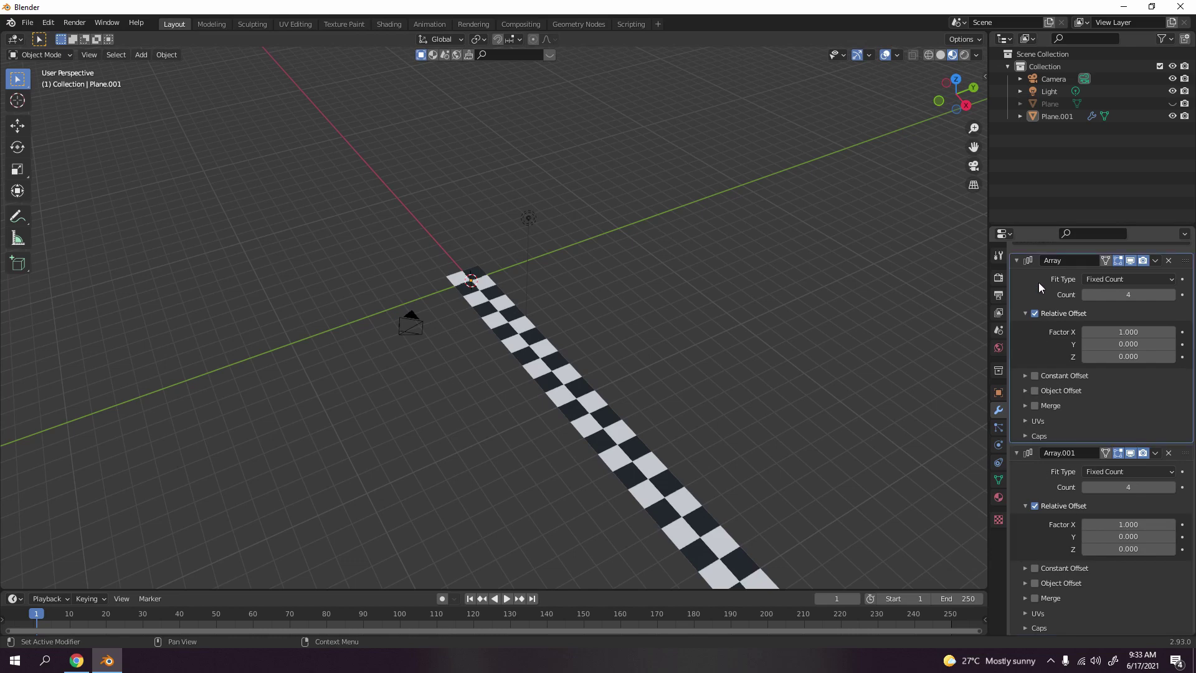
{"action": "left_click", "coordinate": [1027, 486]}
{"action": "left_click", "coordinate": [1153, 524]}
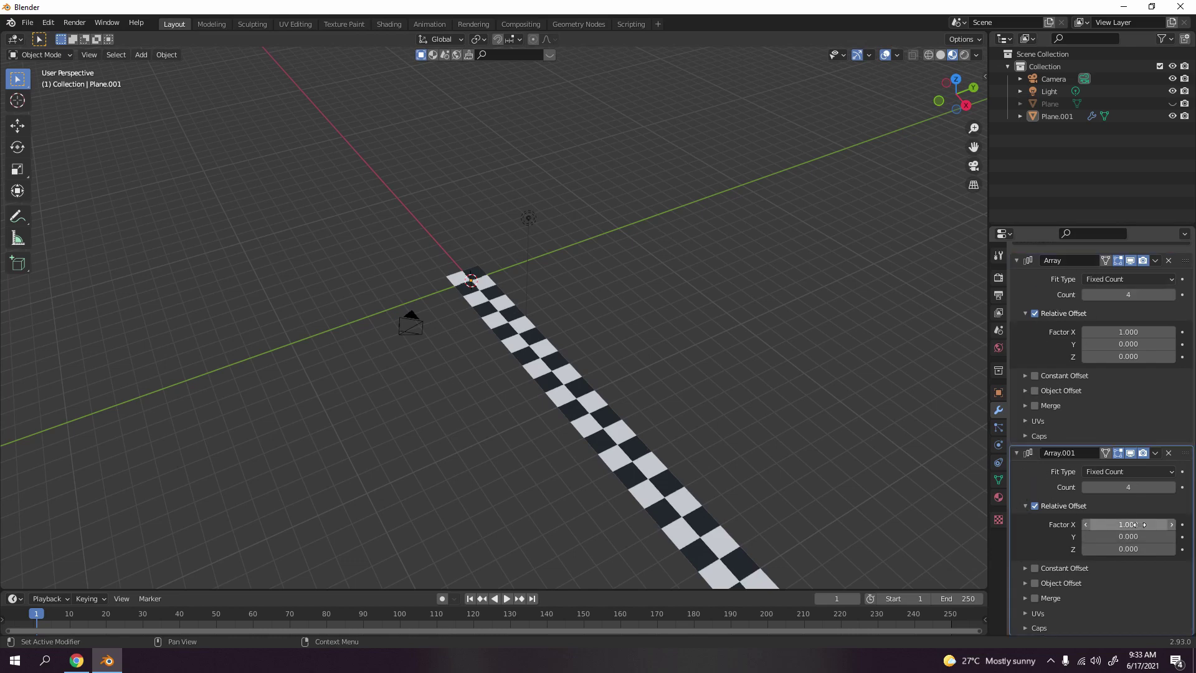
{"action": "type", "text": "0"}
{"action": "key", "text": "Return"}
{"action": "left_click", "coordinate": [1132, 538]}
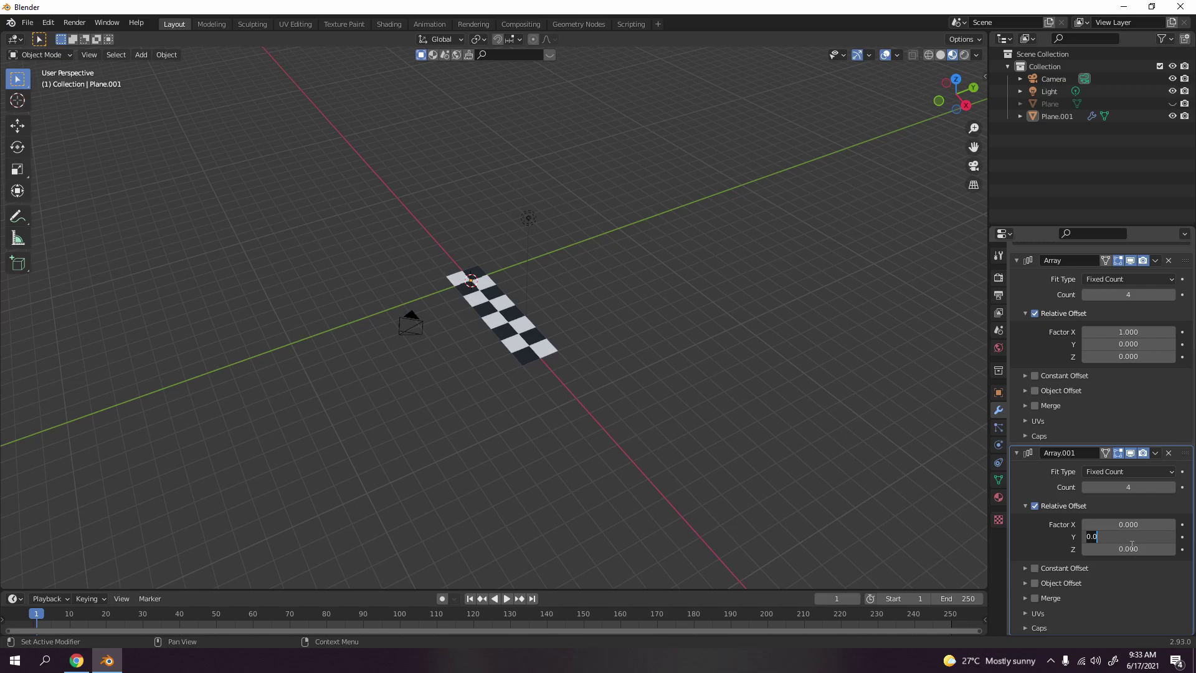
{"action": "type", "text": "1"}
{"action": "key", "text": "Return"}
{"action": "scroll", "coordinate": [766, 371], "scroll_direction": "up", "scroll_amount": 5}
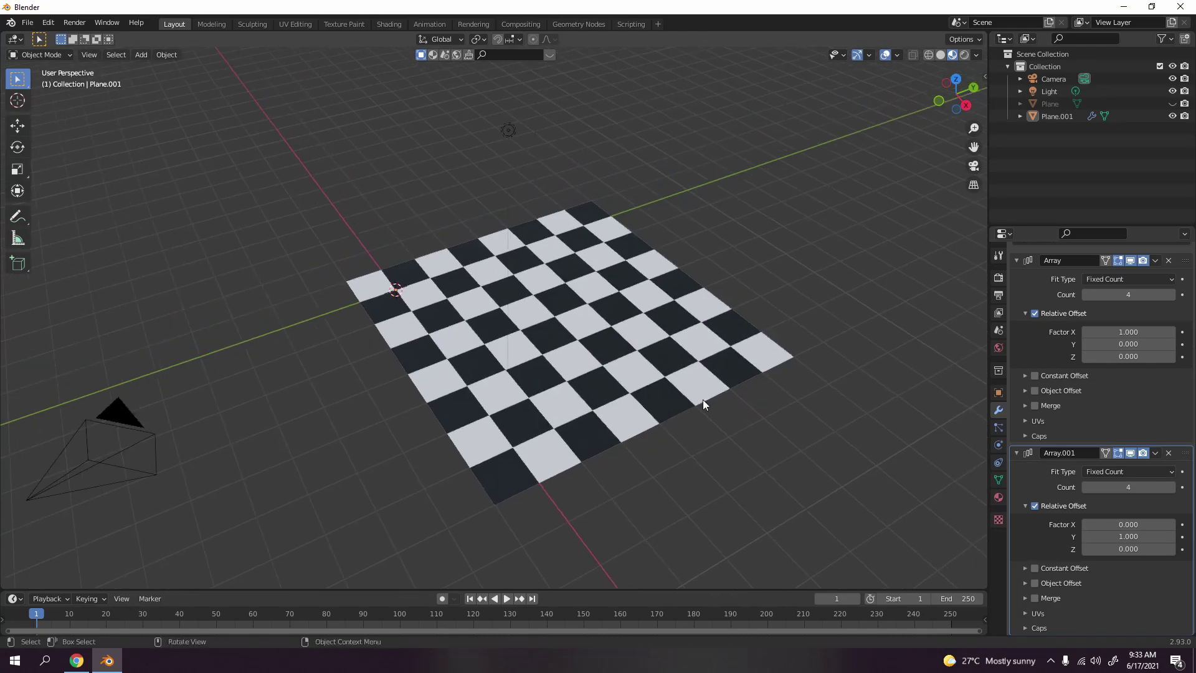
{"action": "mouse_move", "coordinate": [731, 321]}
{"action": "middle_mouse_down"}
{"action": "mouse_move", "coordinate": [722, 268]}
{"action": "mouse_move", "coordinate": [749, 316]}
{"action": "middle_mouse_up"}
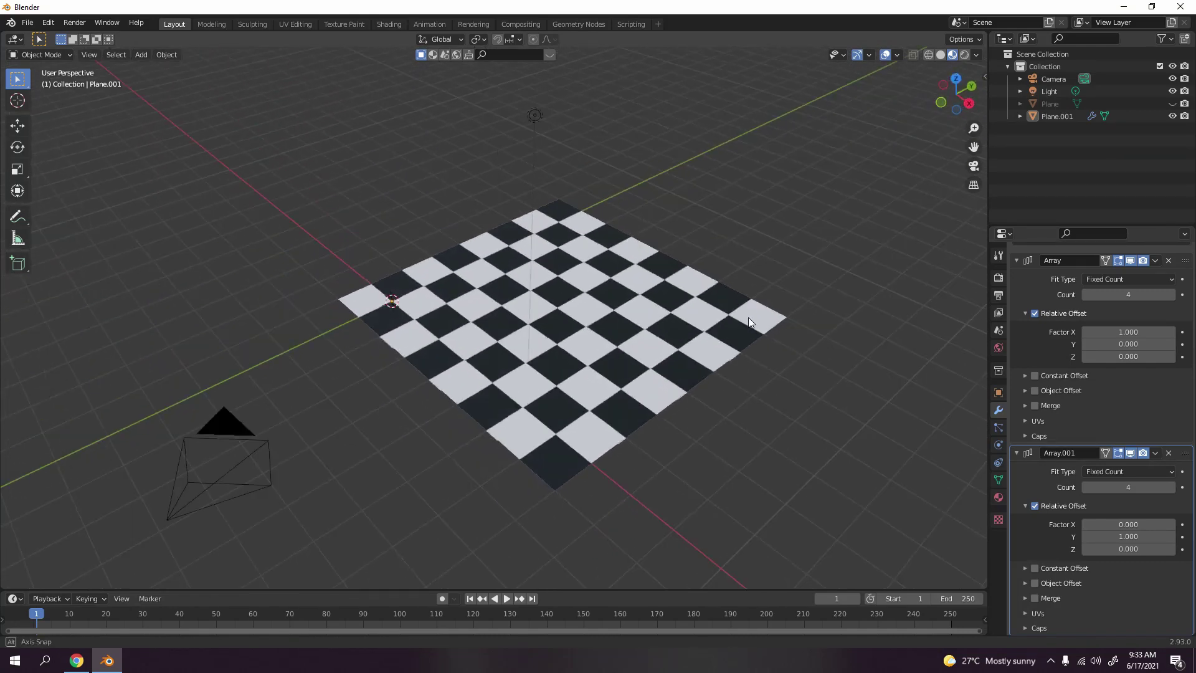
Unhide the textured Plane and scale down Plane.001
{"action": "left_click", "coordinate": [1172, 103]}
{"action": "scroll", "coordinate": [450, 349], "scroll_direction": "down", "scroll_amount": 3}
{"action": "left_click", "coordinate": [450, 350]}
{"action": "key", "text": "s"}
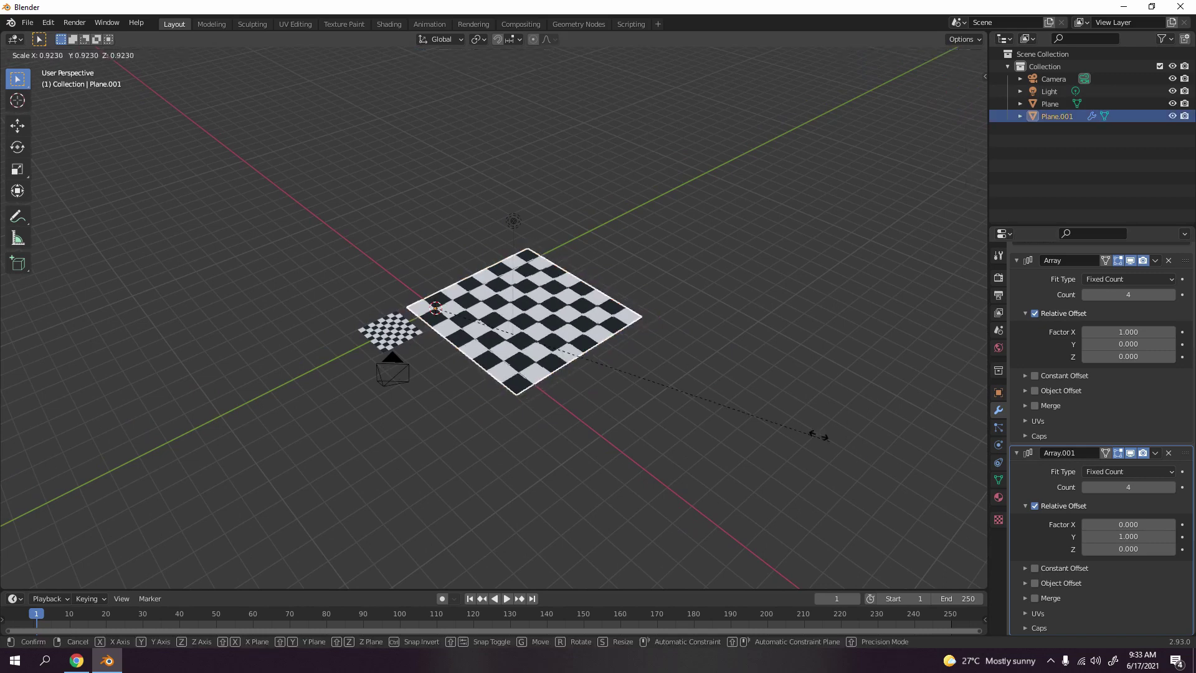
{"action": "left_click", "coordinate": [585, 359]}
In top view, rescale Plane.001 and move it along X and Y beside Plane
{"action": "key", "text": "KP_7"}
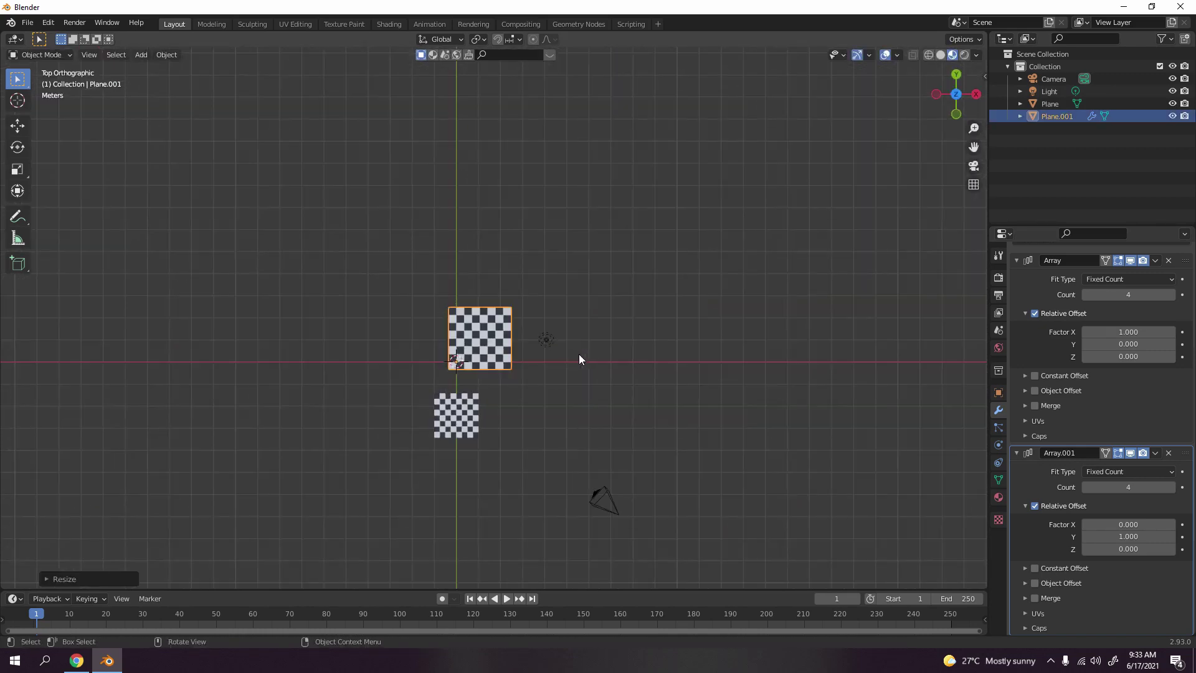
{"action": "scroll", "coordinate": [578, 354], "scroll_direction": "up", "scroll_amount": 2}
{"action": "key", "text": "s"}
{"action": "left_click", "coordinate": [738, 371]}
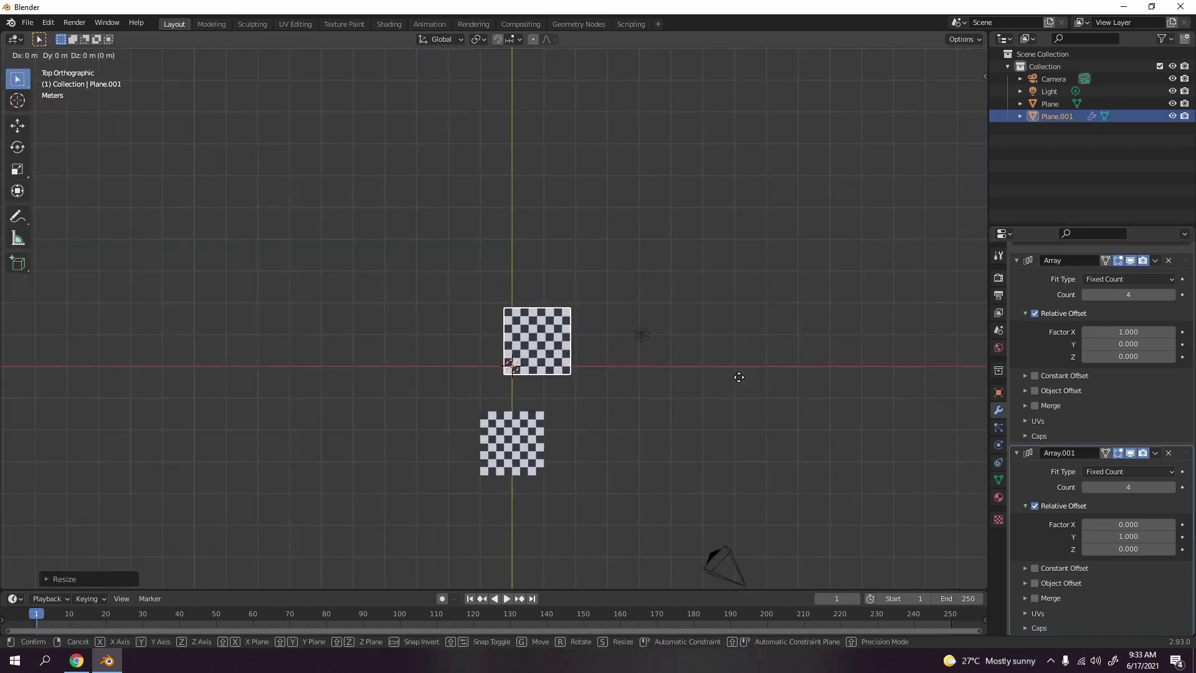
{"action": "key", "text": "g"}
{"action": "key", "text": "x"}
{"action": "left_click", "coordinate": [710, 378]}
{"action": "key", "text": "g"}
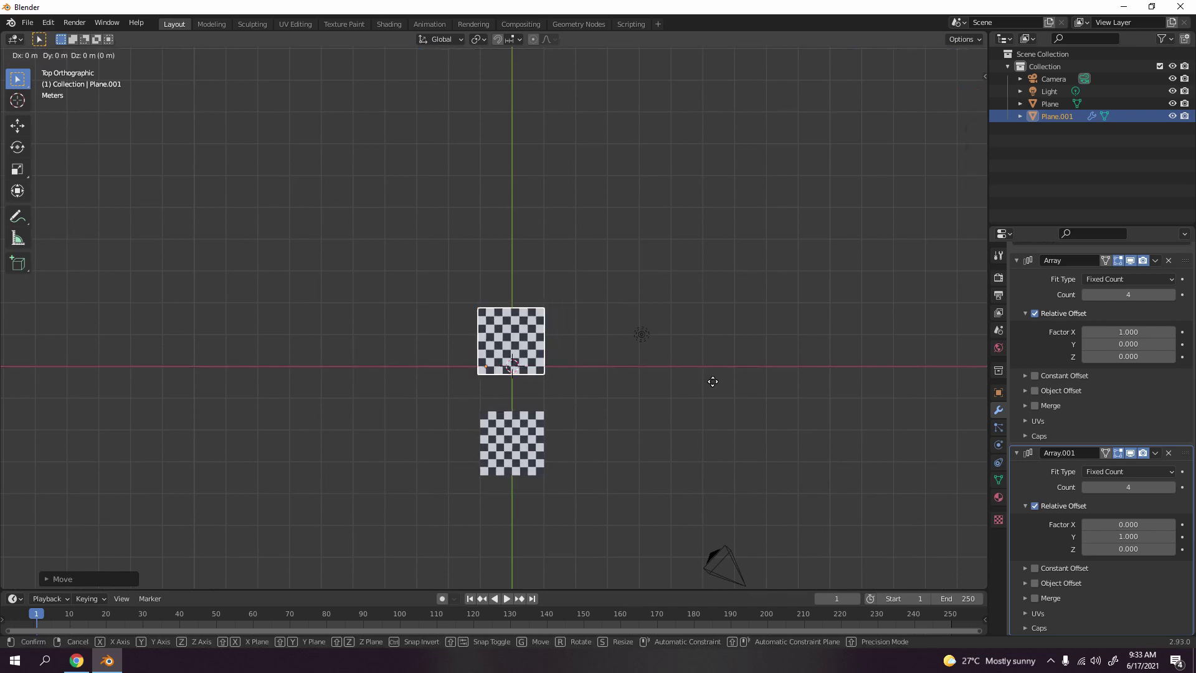
{"action": "key", "text": "y"}
{"action": "left_click", "coordinate": [727, 406]}
Shrink Plane.001 once more and orbit to view both checkerboards together
{"action": "key", "text": "s"}
{"action": "left_click", "coordinate": [702, 408]}
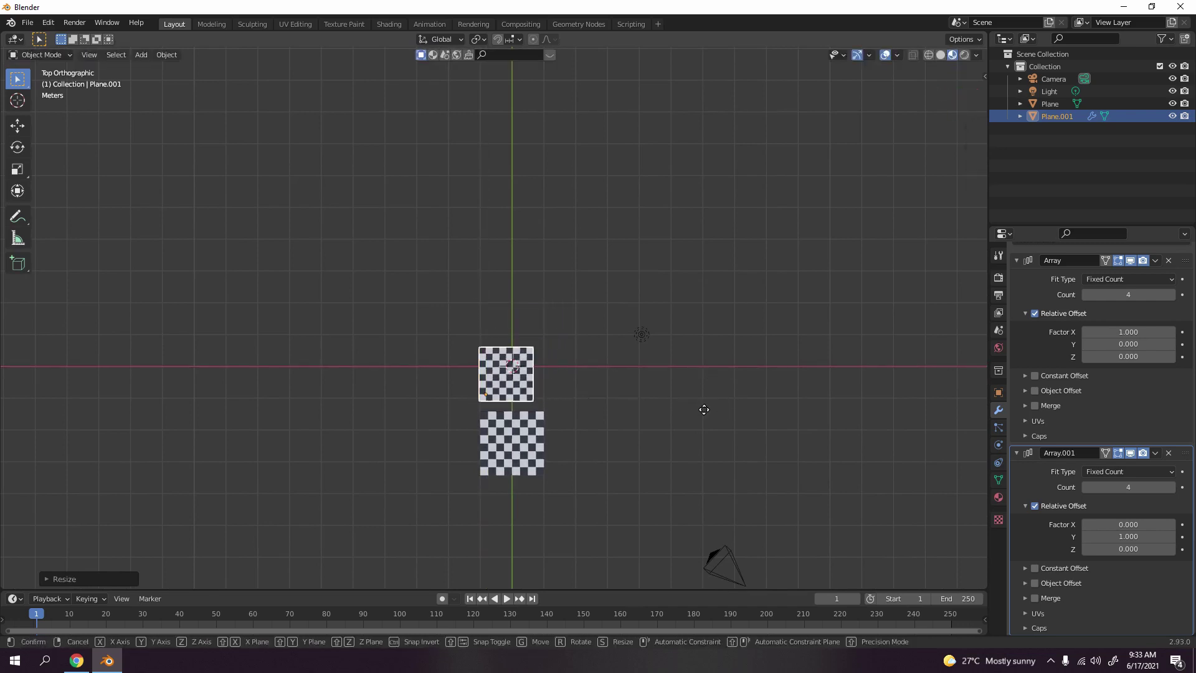
{"action": "key", "text": "g"}
{"action": "key", "text": "x"}
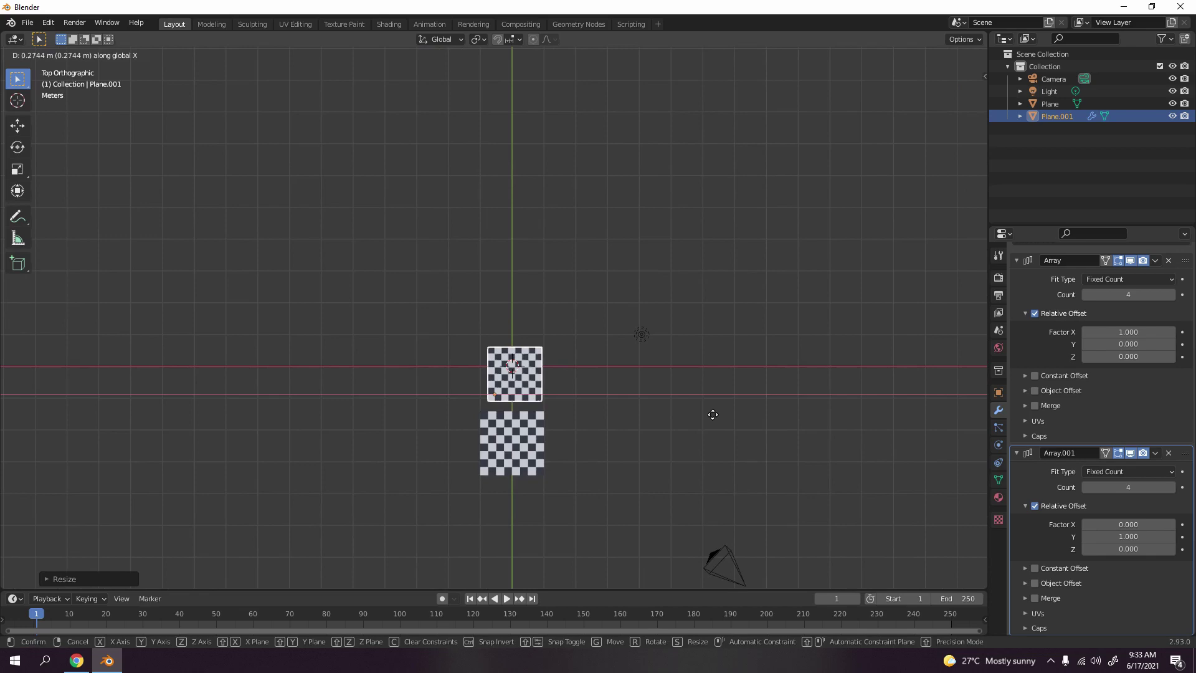
{"action": "key", "text": "Escape"}
{"action": "middle_click_drag", "start_coordinate": [712, 411], "coordinate": [576, 416]}
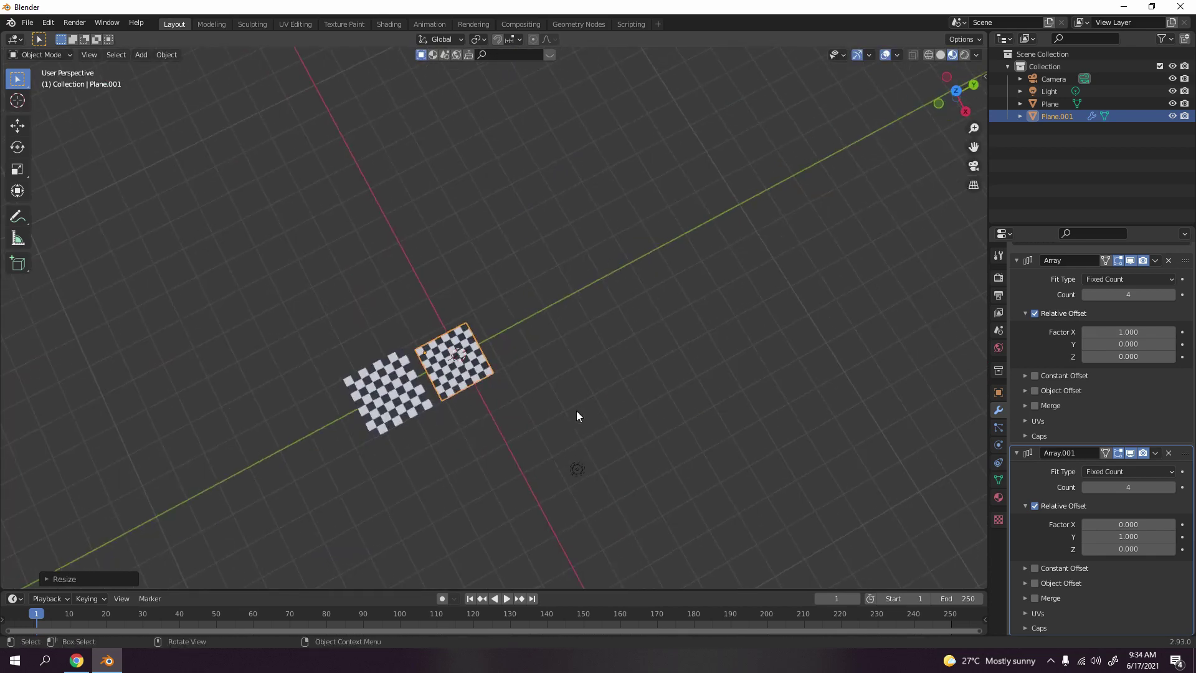
{"action": "left_click", "coordinate": [577, 416]}
{"action": "scroll", "coordinate": [481, 417], "scroll_direction": "up", "scroll_amount": 2}
{"action": "middle_click_drag", "start_coordinate": [480, 417], "coordinate": [619, 328], "text": "shift"}
{"action": "scroll", "coordinate": [629, 261], "scroll_direction": "up", "scroll_amount": 4}
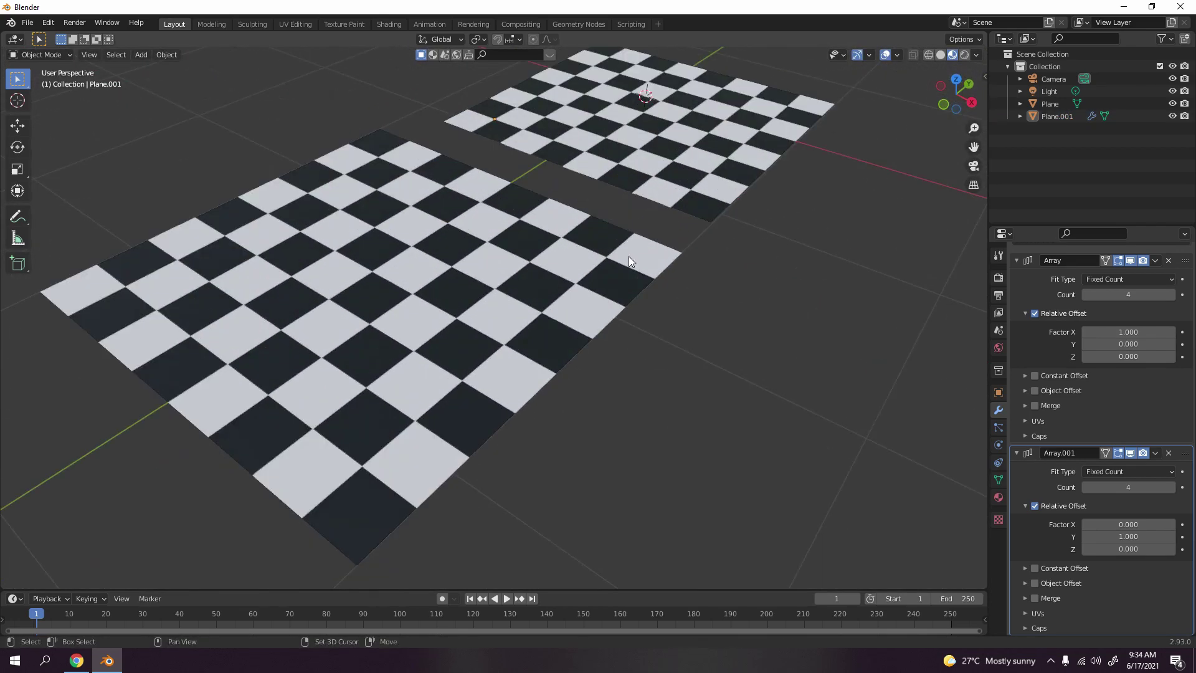
{"action": "middle_click_drag", "start_coordinate": [629, 256], "coordinate": [653, 323]}
{"action": "scroll", "coordinate": [626, 361], "scroll_direction": "down", "scroll_amount": 4}
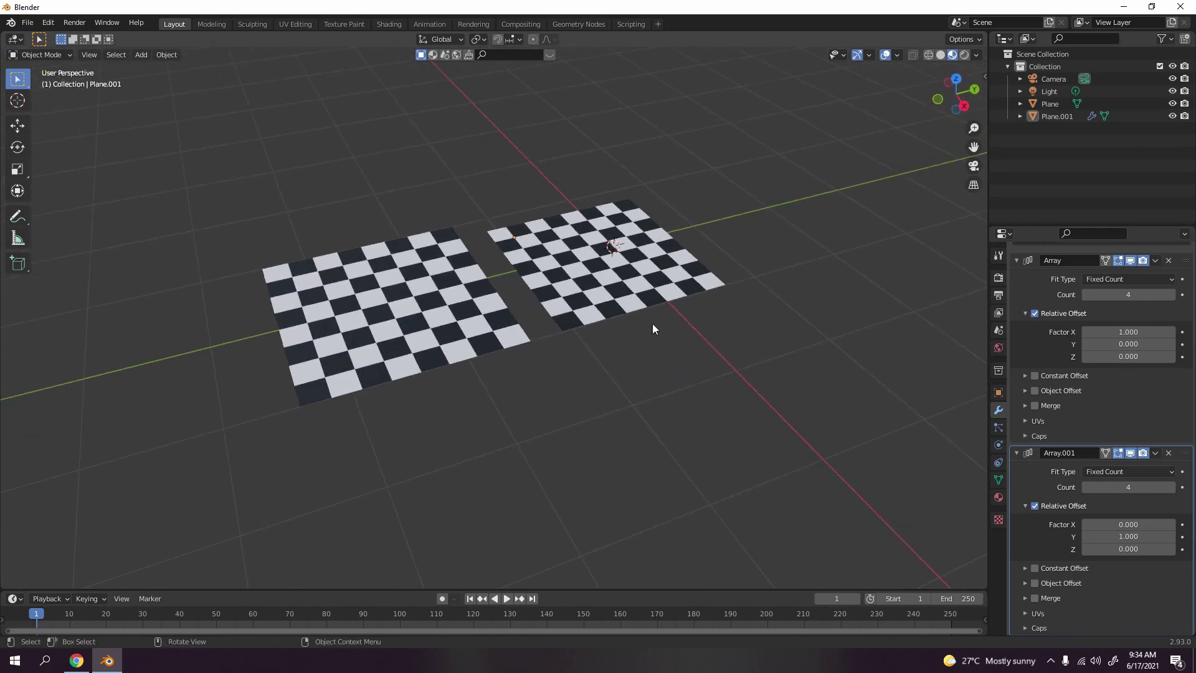
Turn off viewport overlays and orbit to view both checkerboards without grid or axes
{"action": "left_click", "coordinate": [886, 55]}
{"action": "middle_click_drag", "start_coordinate": [717, 237], "coordinate": [547, 321]}
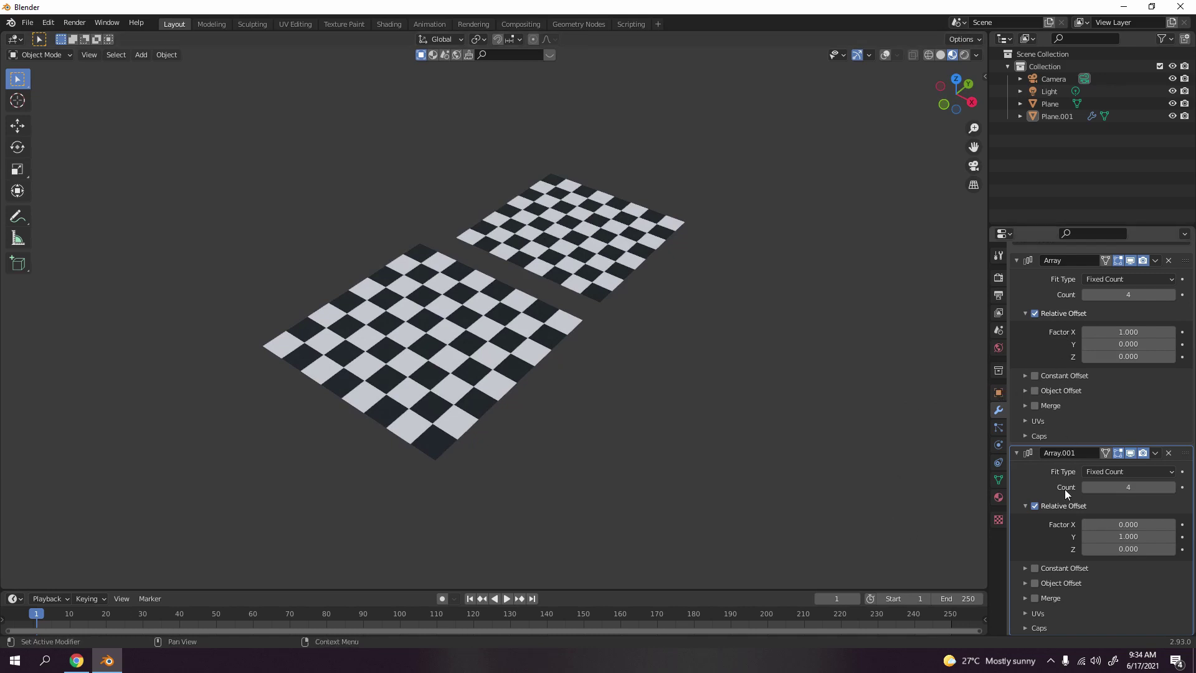
{"action": "middle_click_drag", "start_coordinate": [729, 349], "coordinate": [566, 374]}
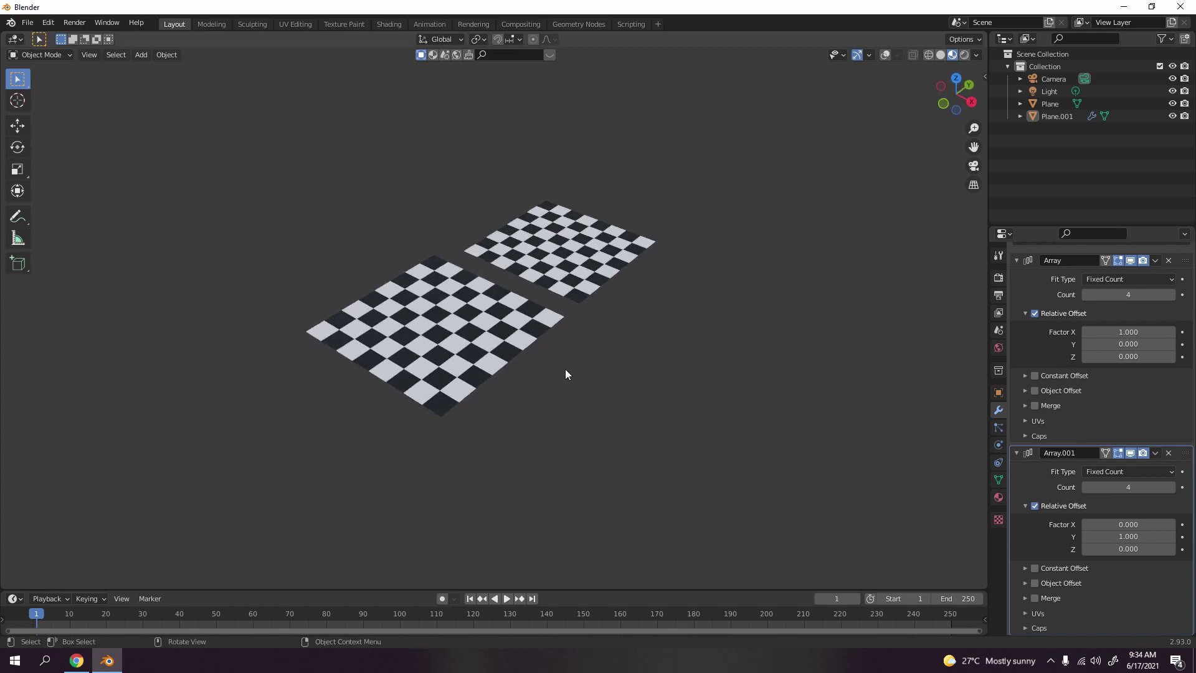